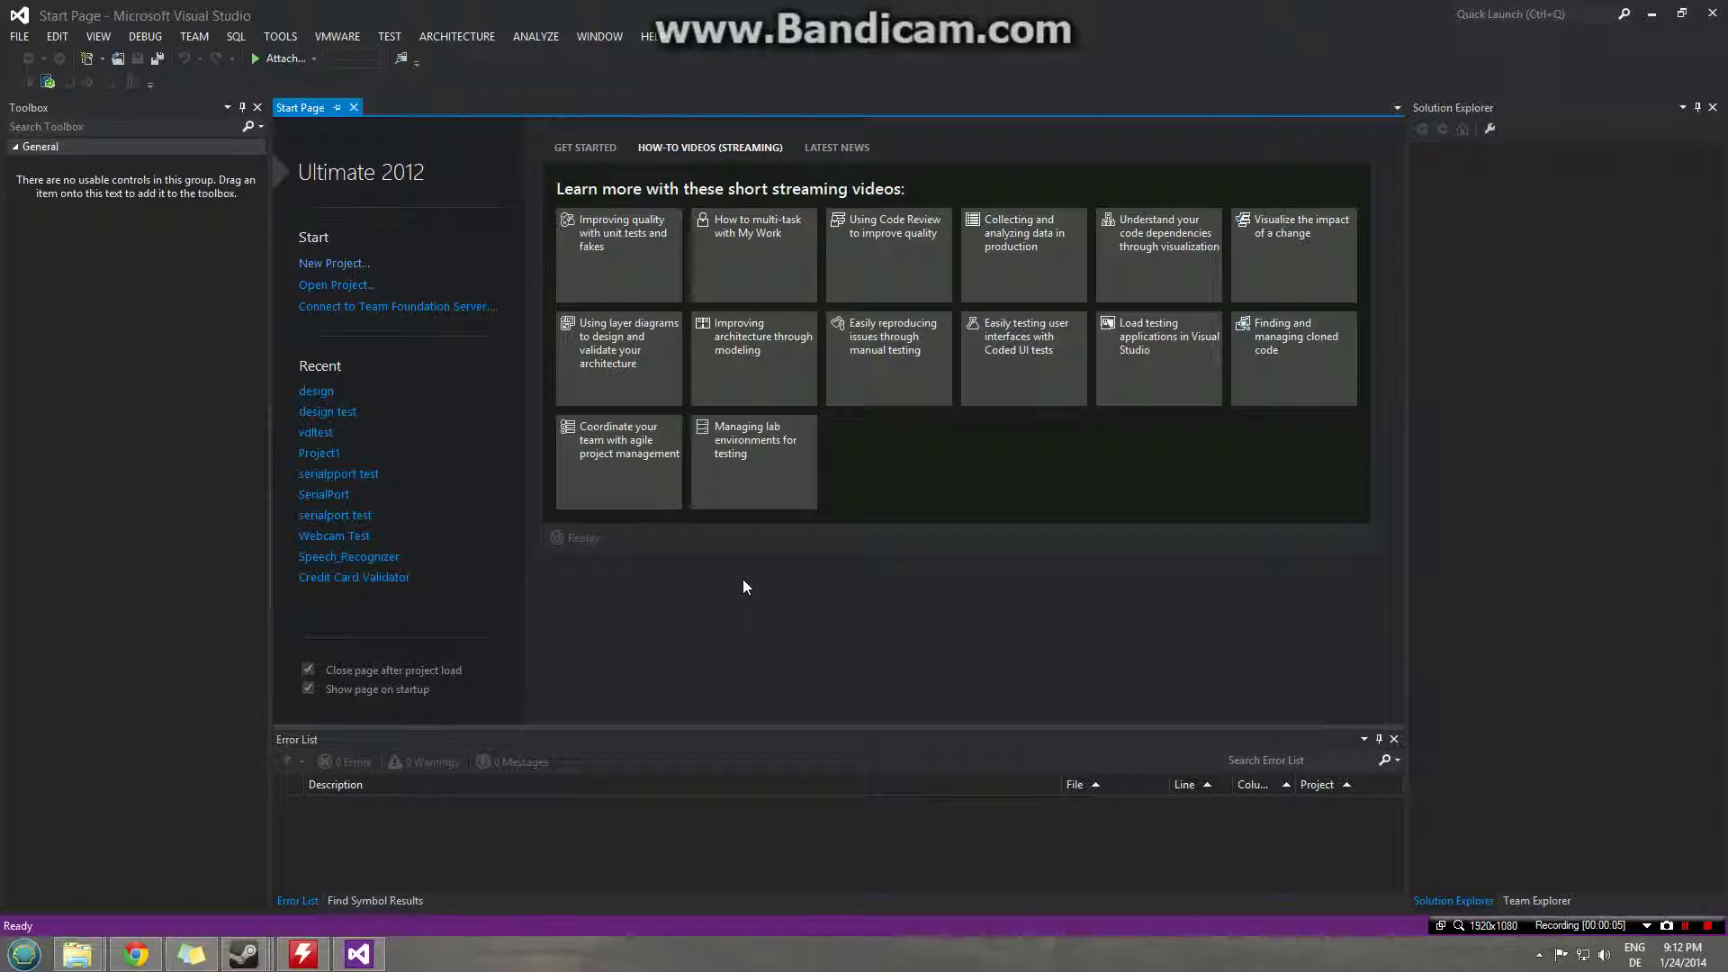
Create a Visual C# Windows Forms Application project named 'design'.
{"action": "left_click", "coordinate": [345, 266]}
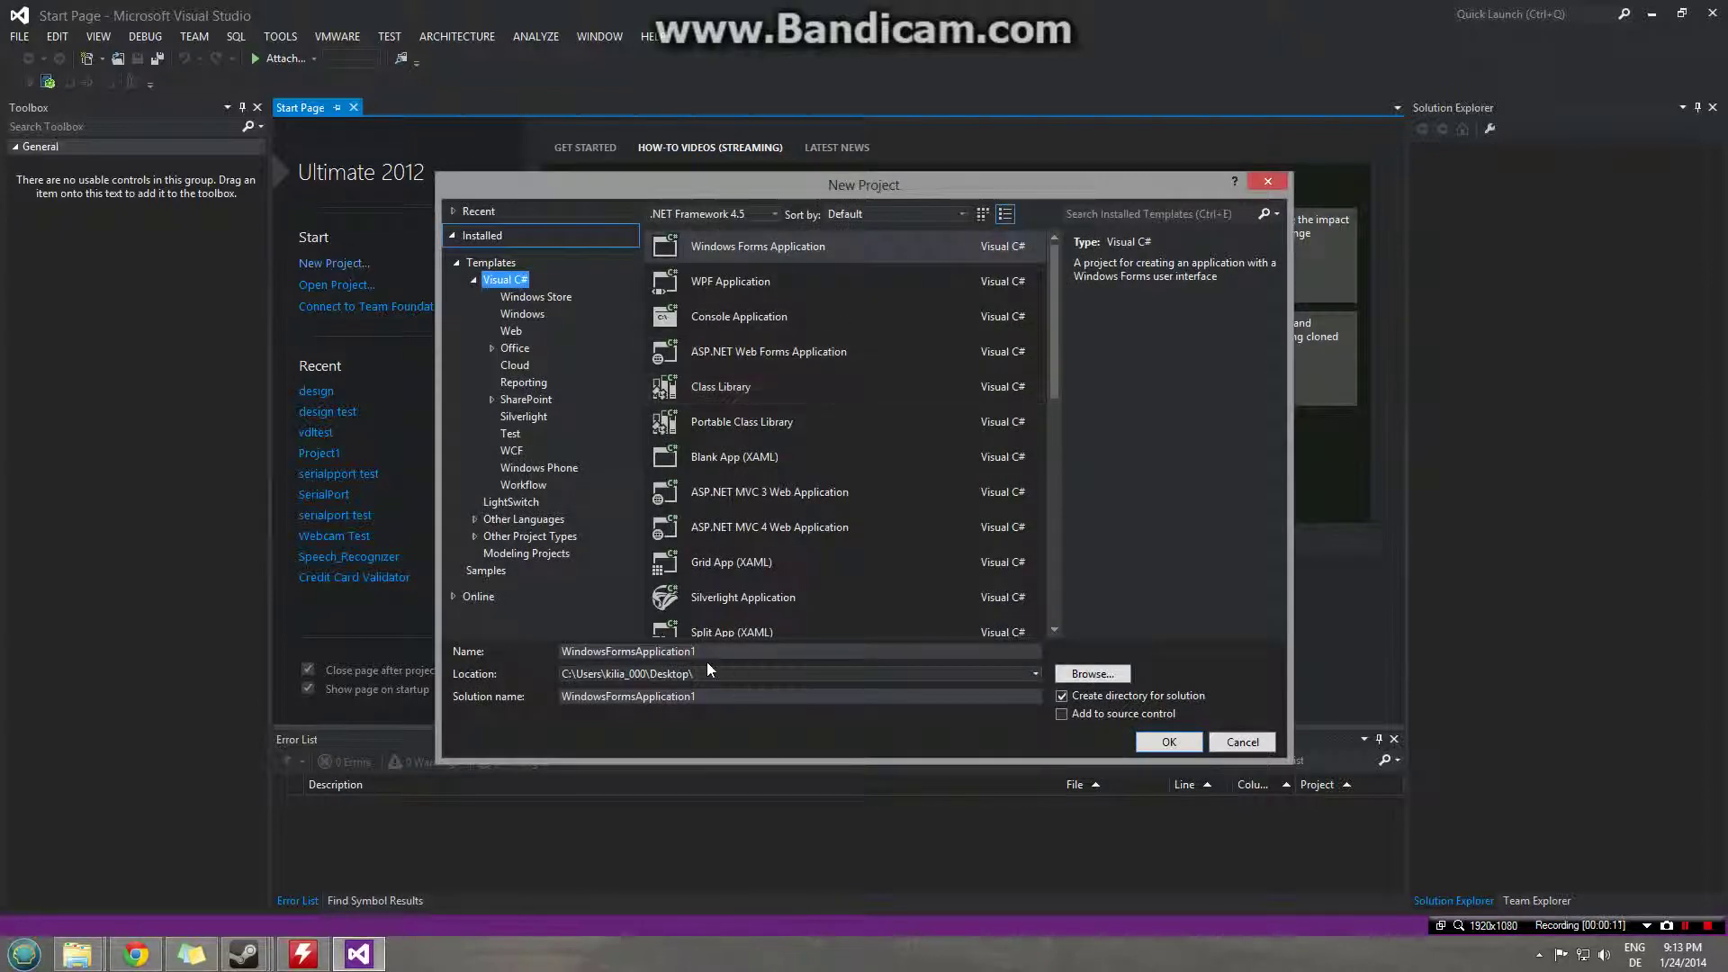
{"action": "left_click_drag", "start_coordinate": [731, 655], "coordinate": [461, 654]}
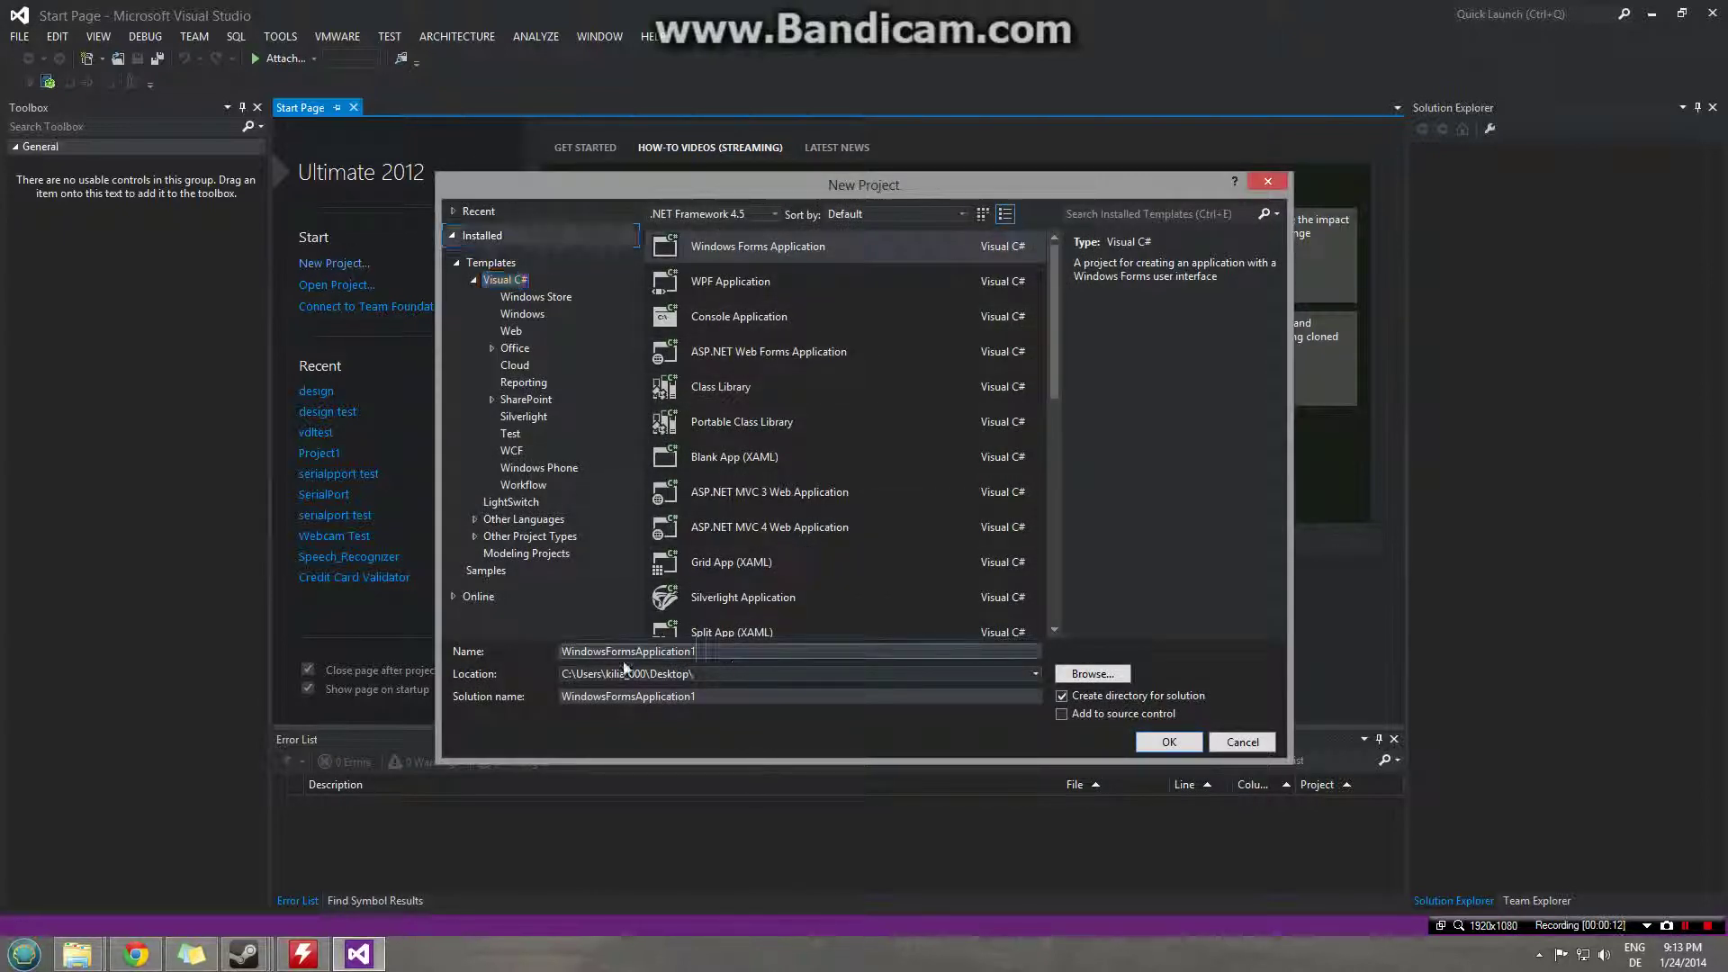
{"action": "type", "text": "design"}
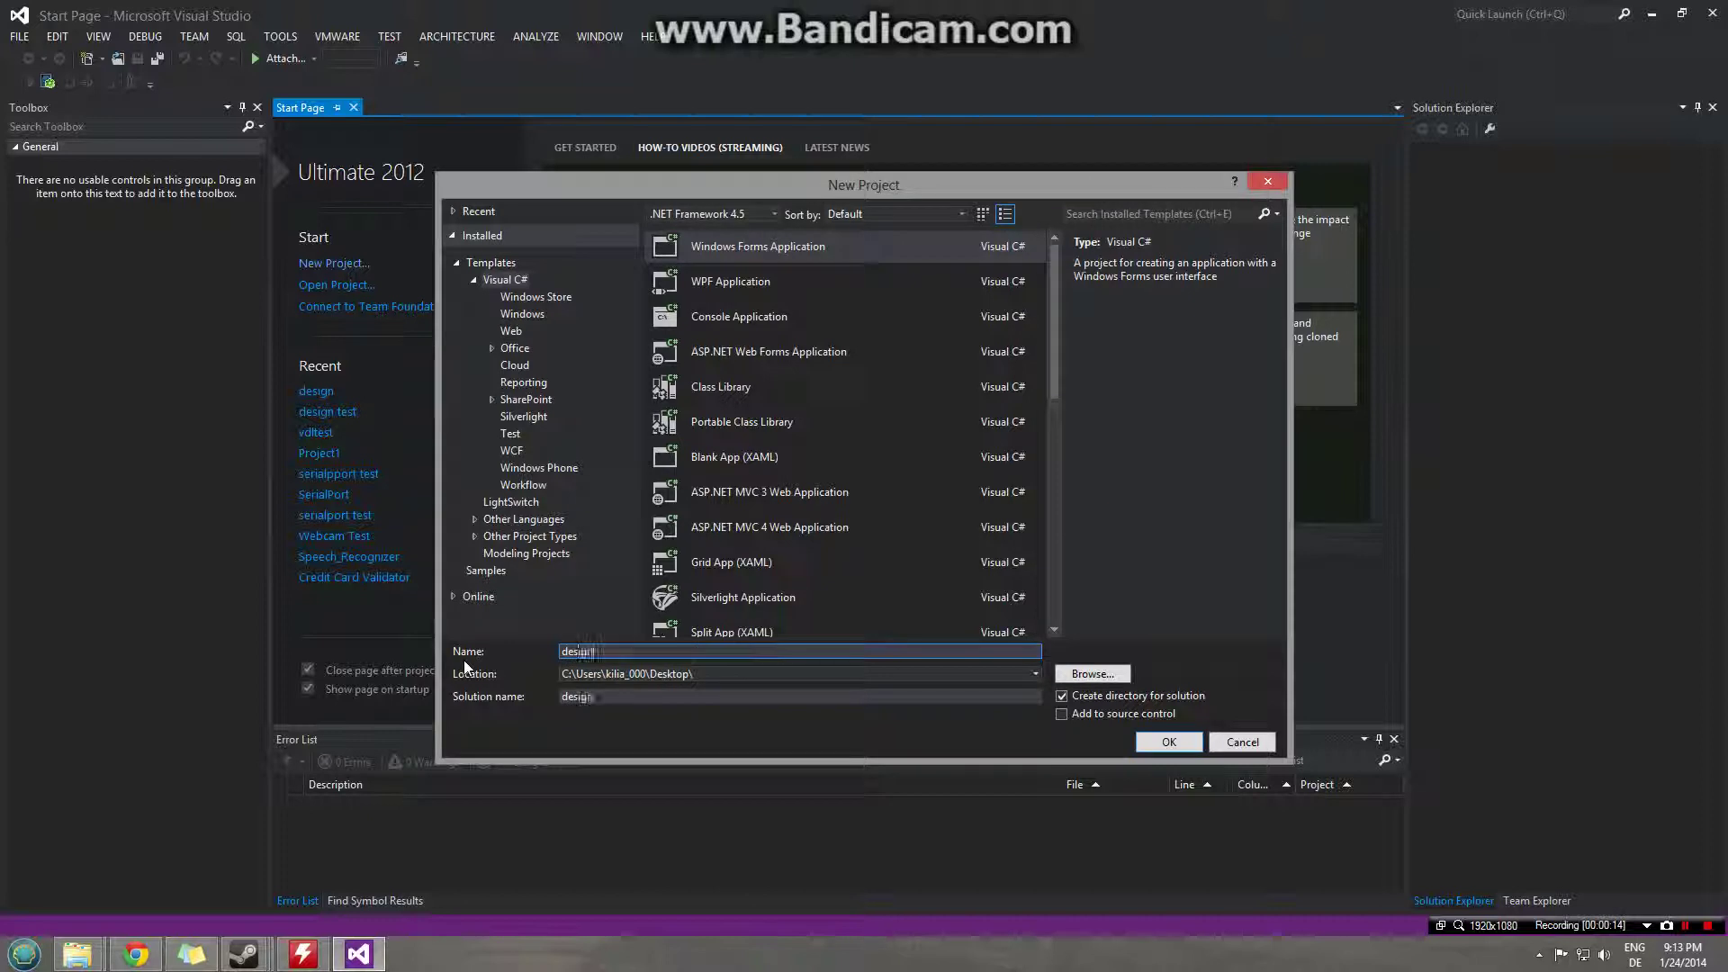
{"action": "key", "text": "Return"}
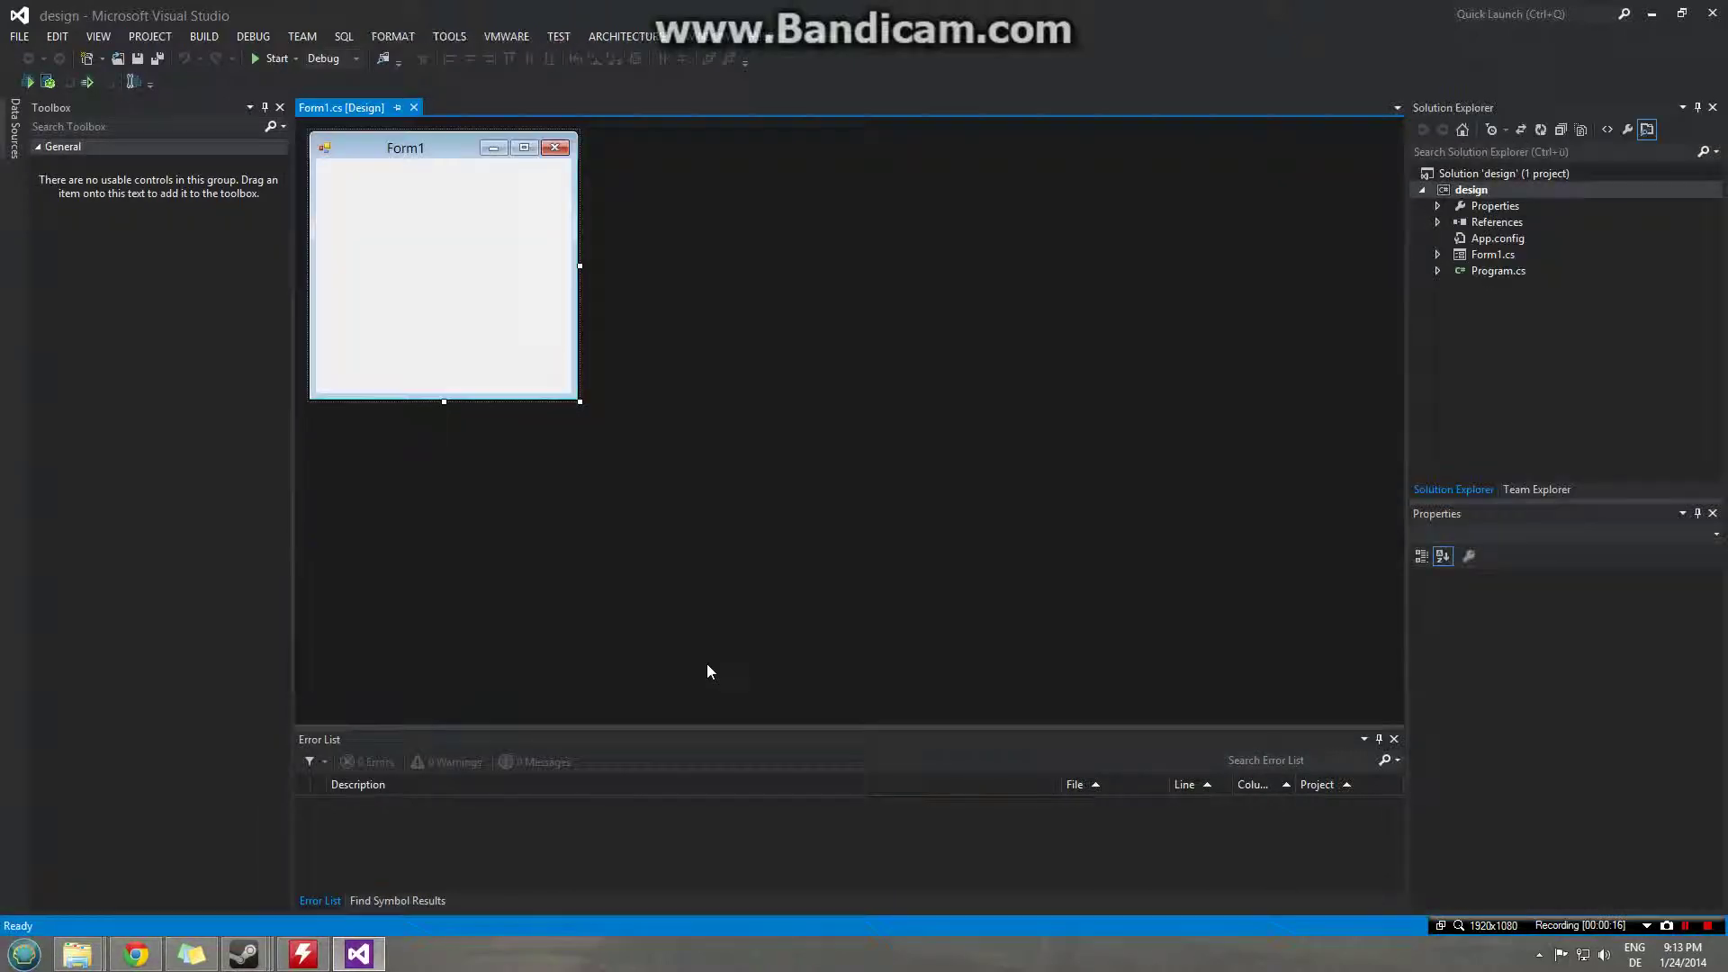
Add a Class1.cs item to the design project and delete all its generated code.
{"action": "right_click", "coordinate": [1470, 190]}
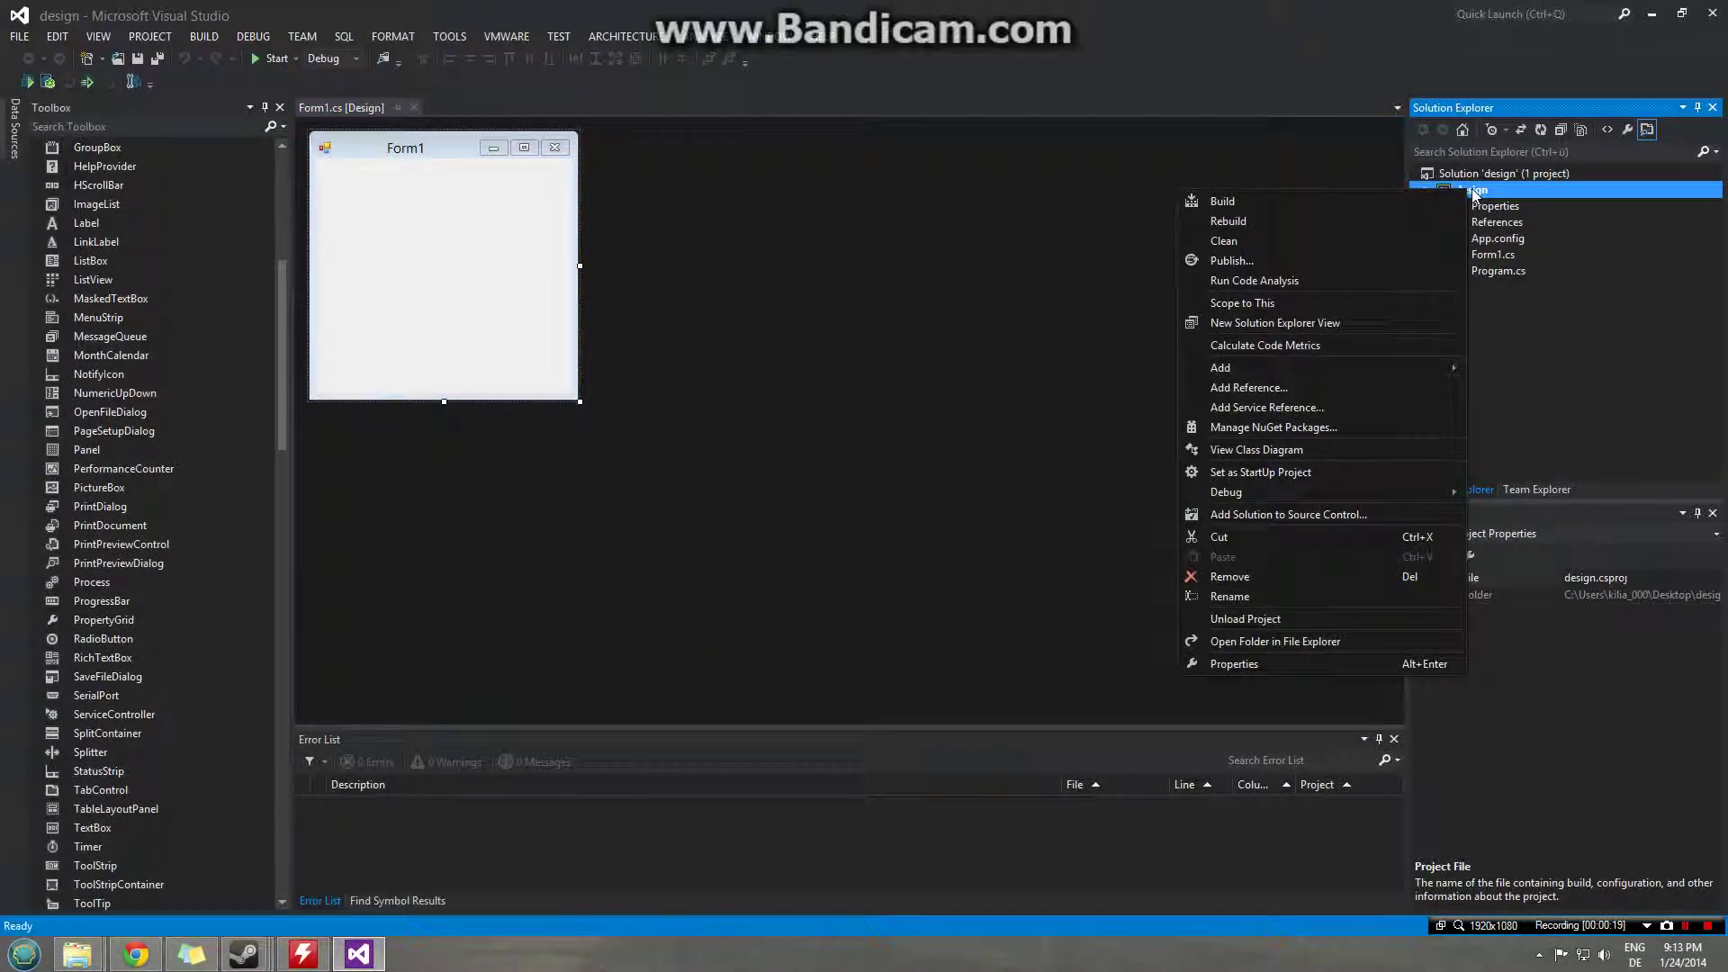
{"action": "mouse_move", "coordinate": [1220, 367]}
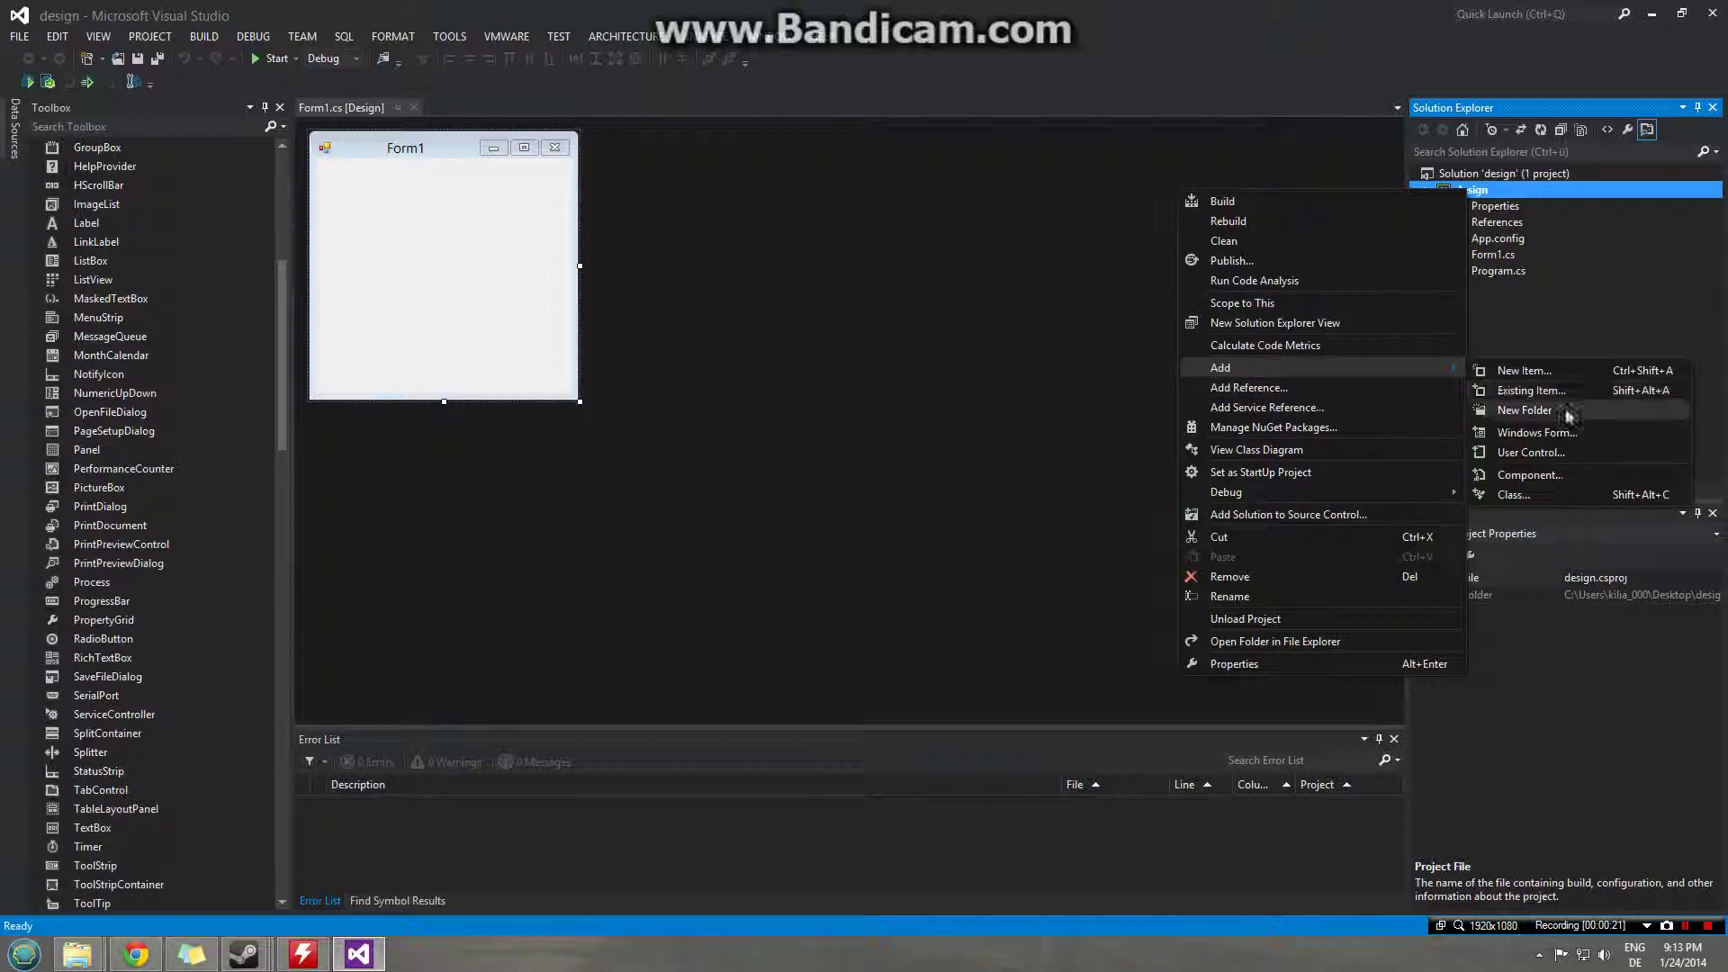
{"action": "left_click", "coordinate": [1561, 499]}
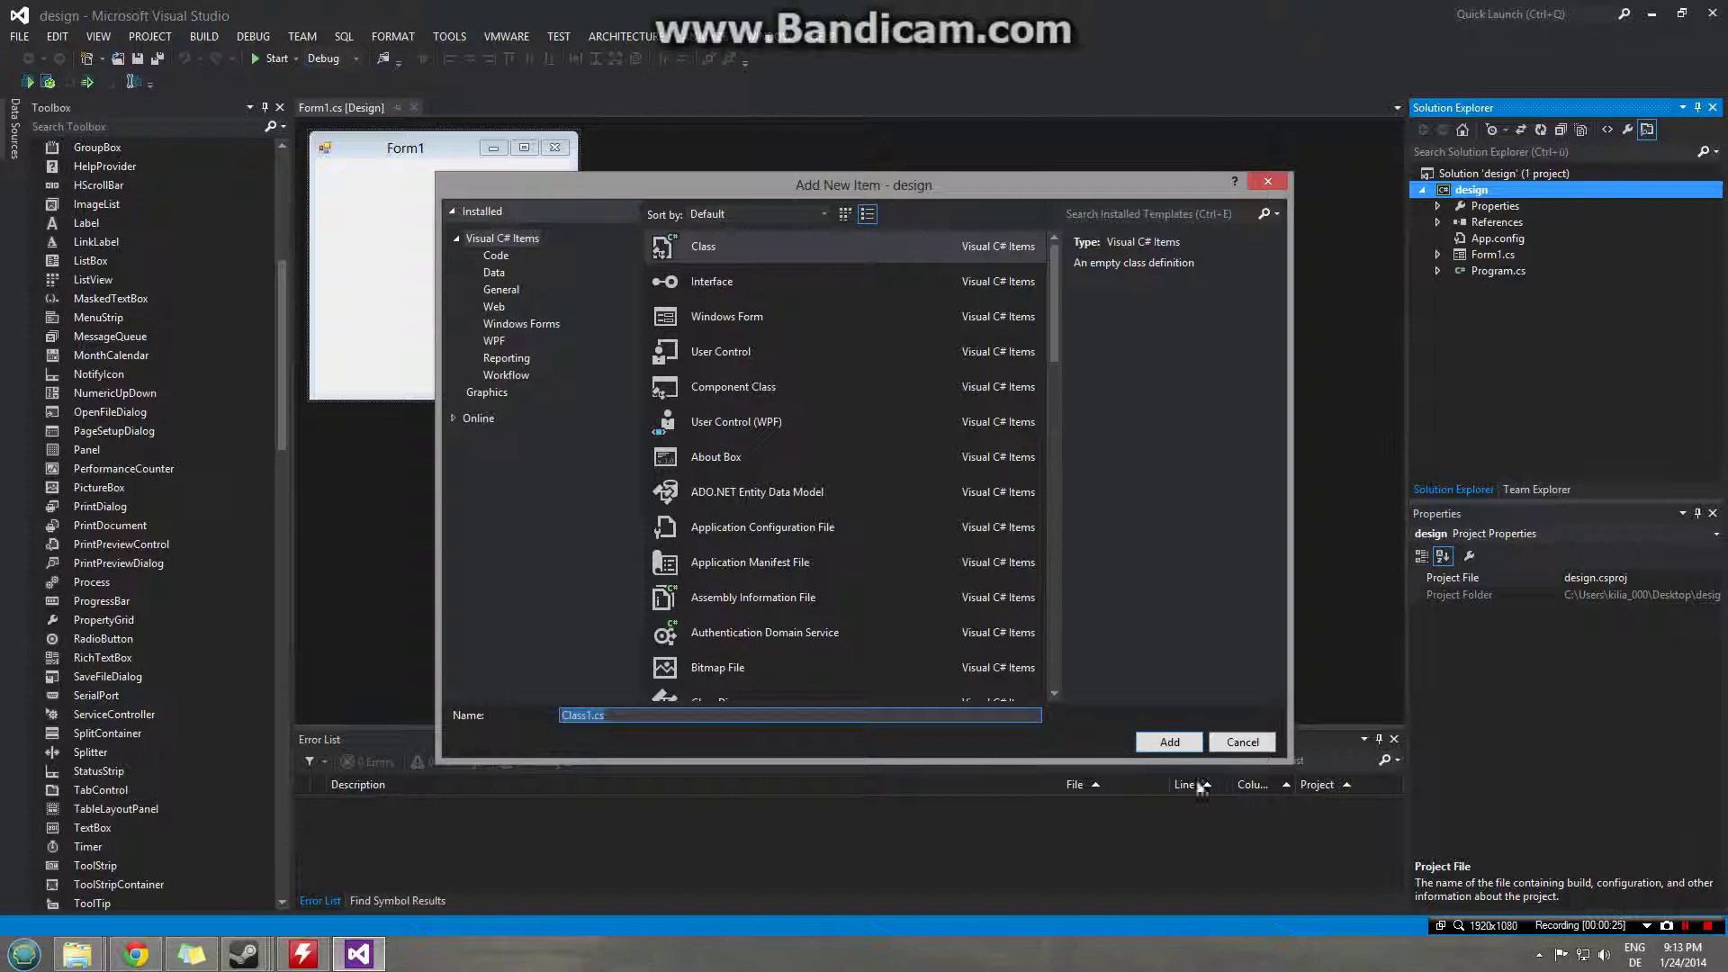
{"action": "left_click", "coordinate": [1179, 744]}
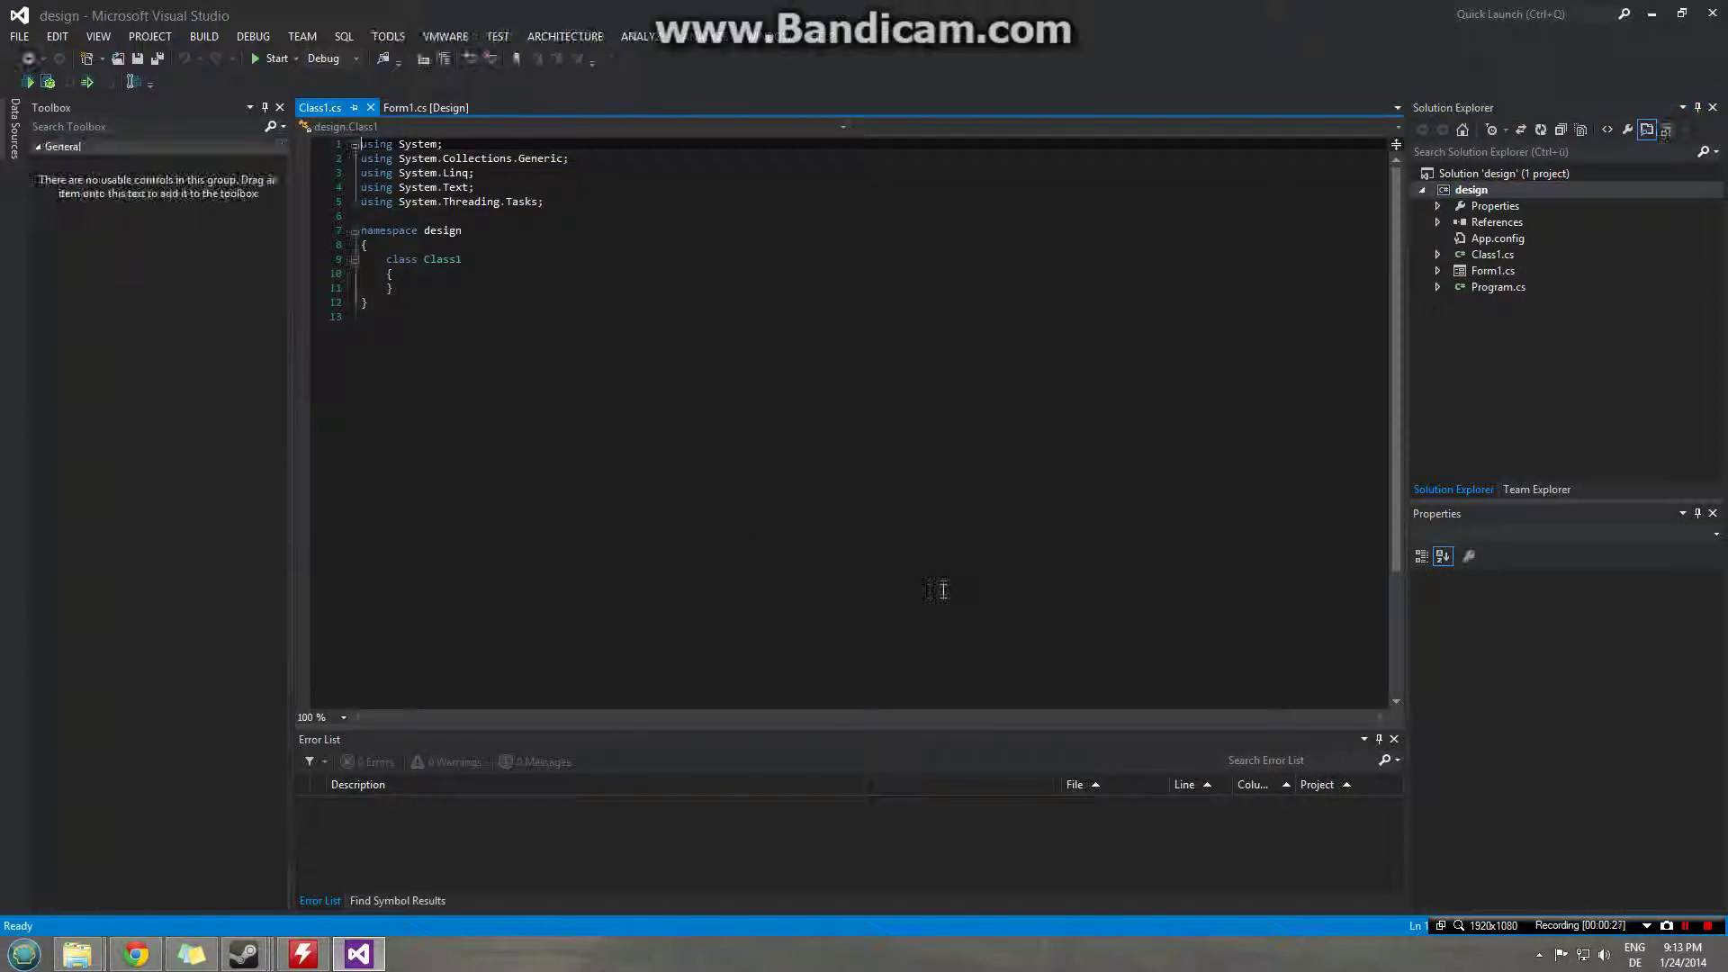
{"action": "key", "text": "ctrl+a"}
{"action": "key", "text": "Delete"}
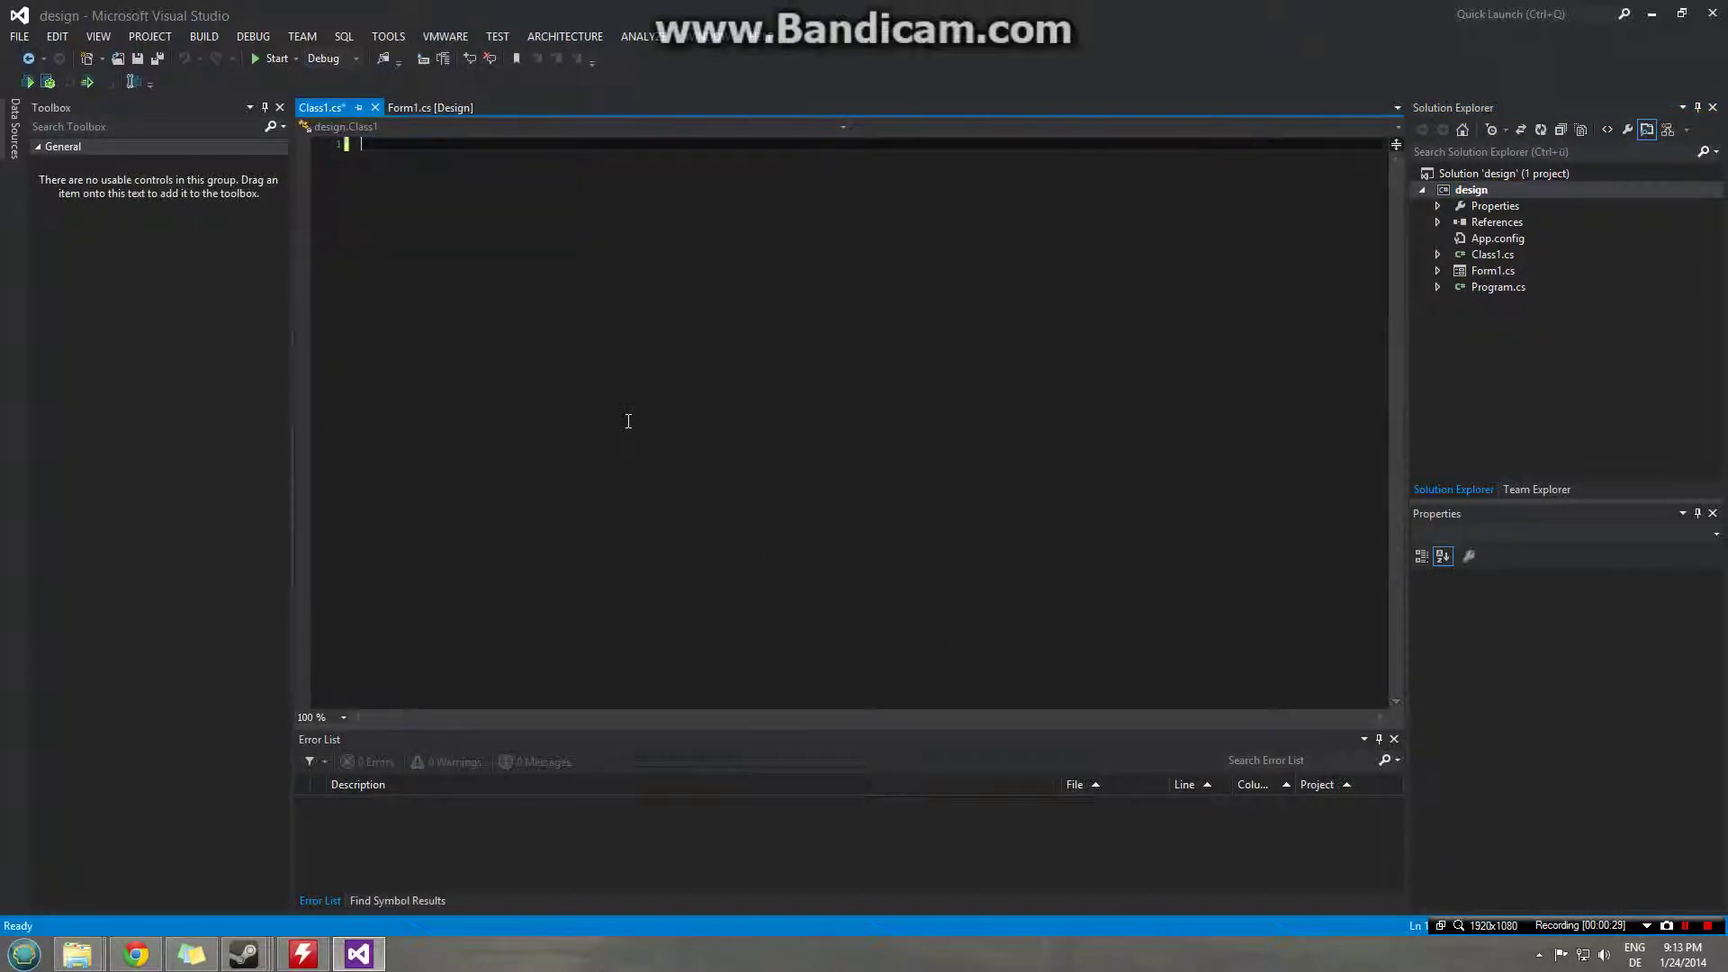
{"action": "mouse_move", "coordinate": [77, 955]}
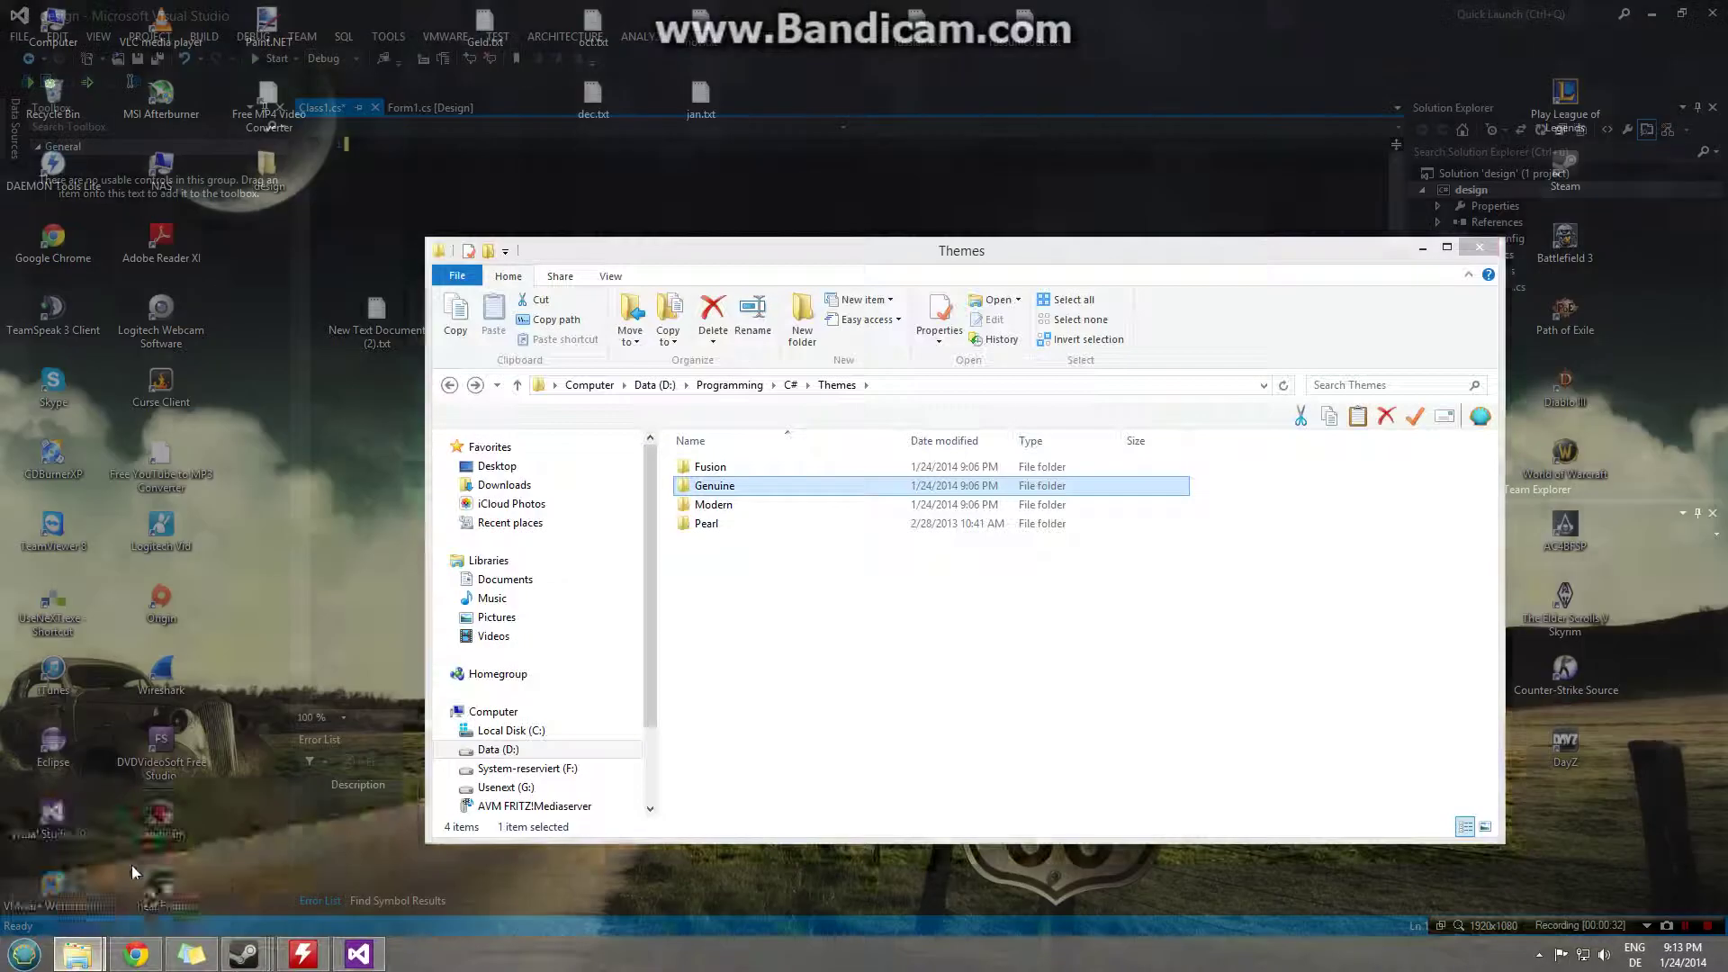
Open class1.txt from the Themes > Genuine folder, select all its code, and return to Class1.cs.
{"action": "left_click", "coordinate": [133, 872]}
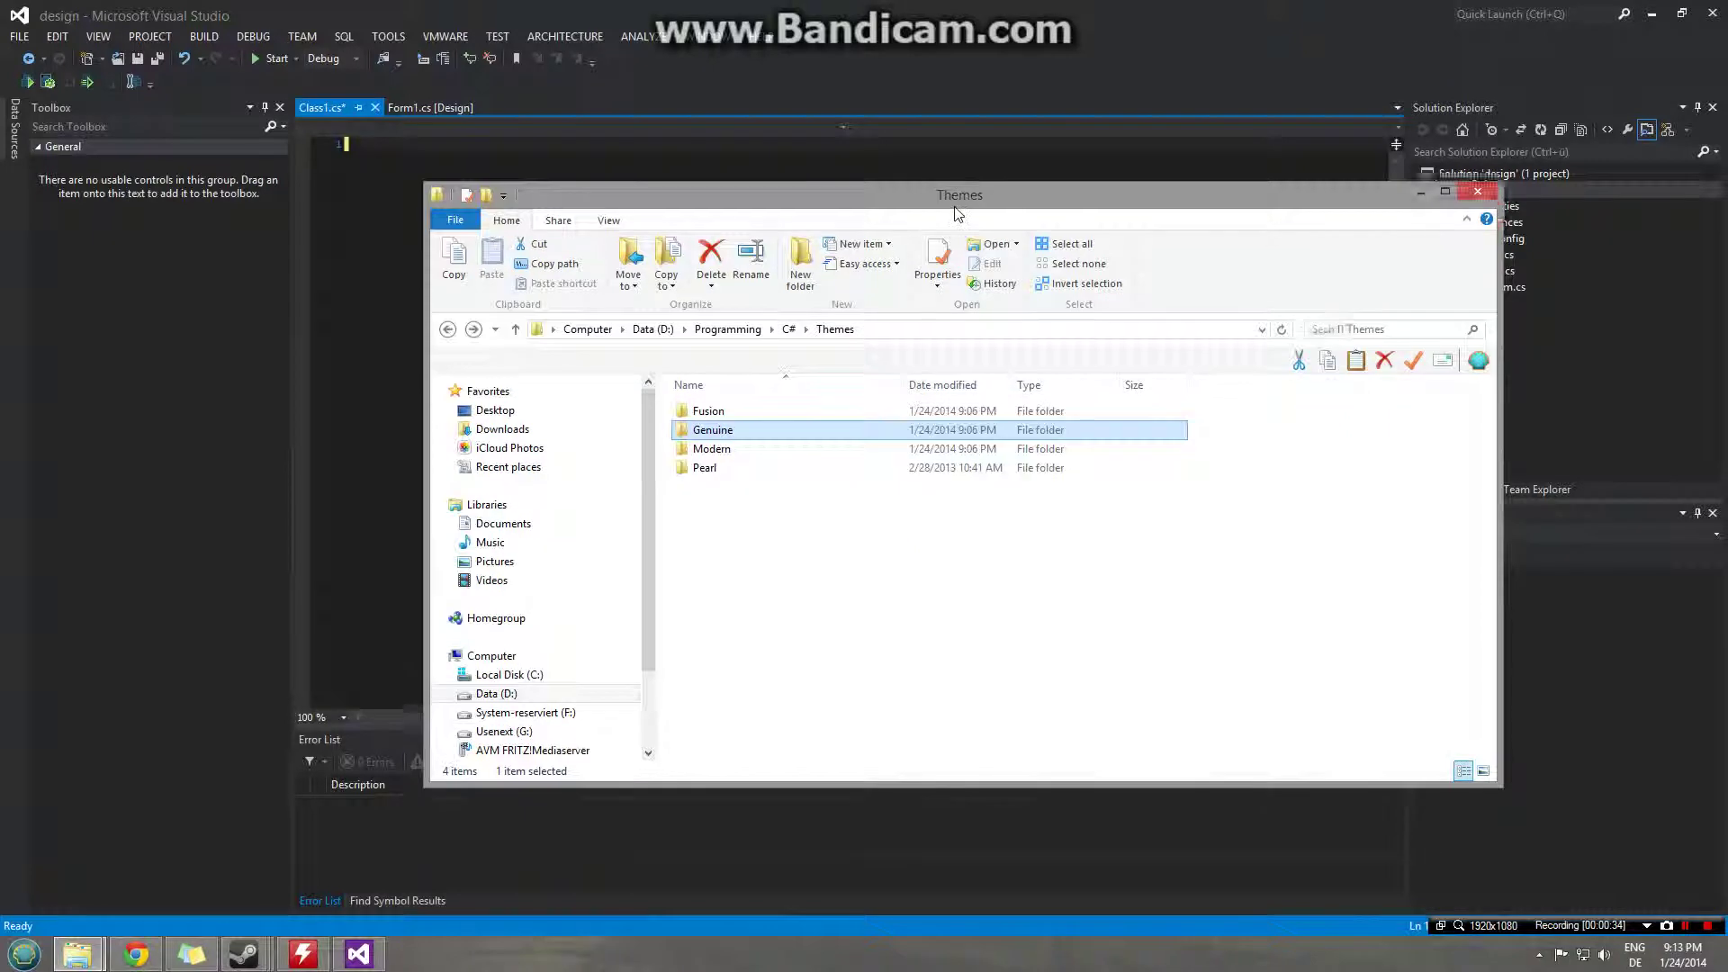
{"action": "left_click_drag", "start_coordinate": [957, 270], "coordinate": [998, 307]}
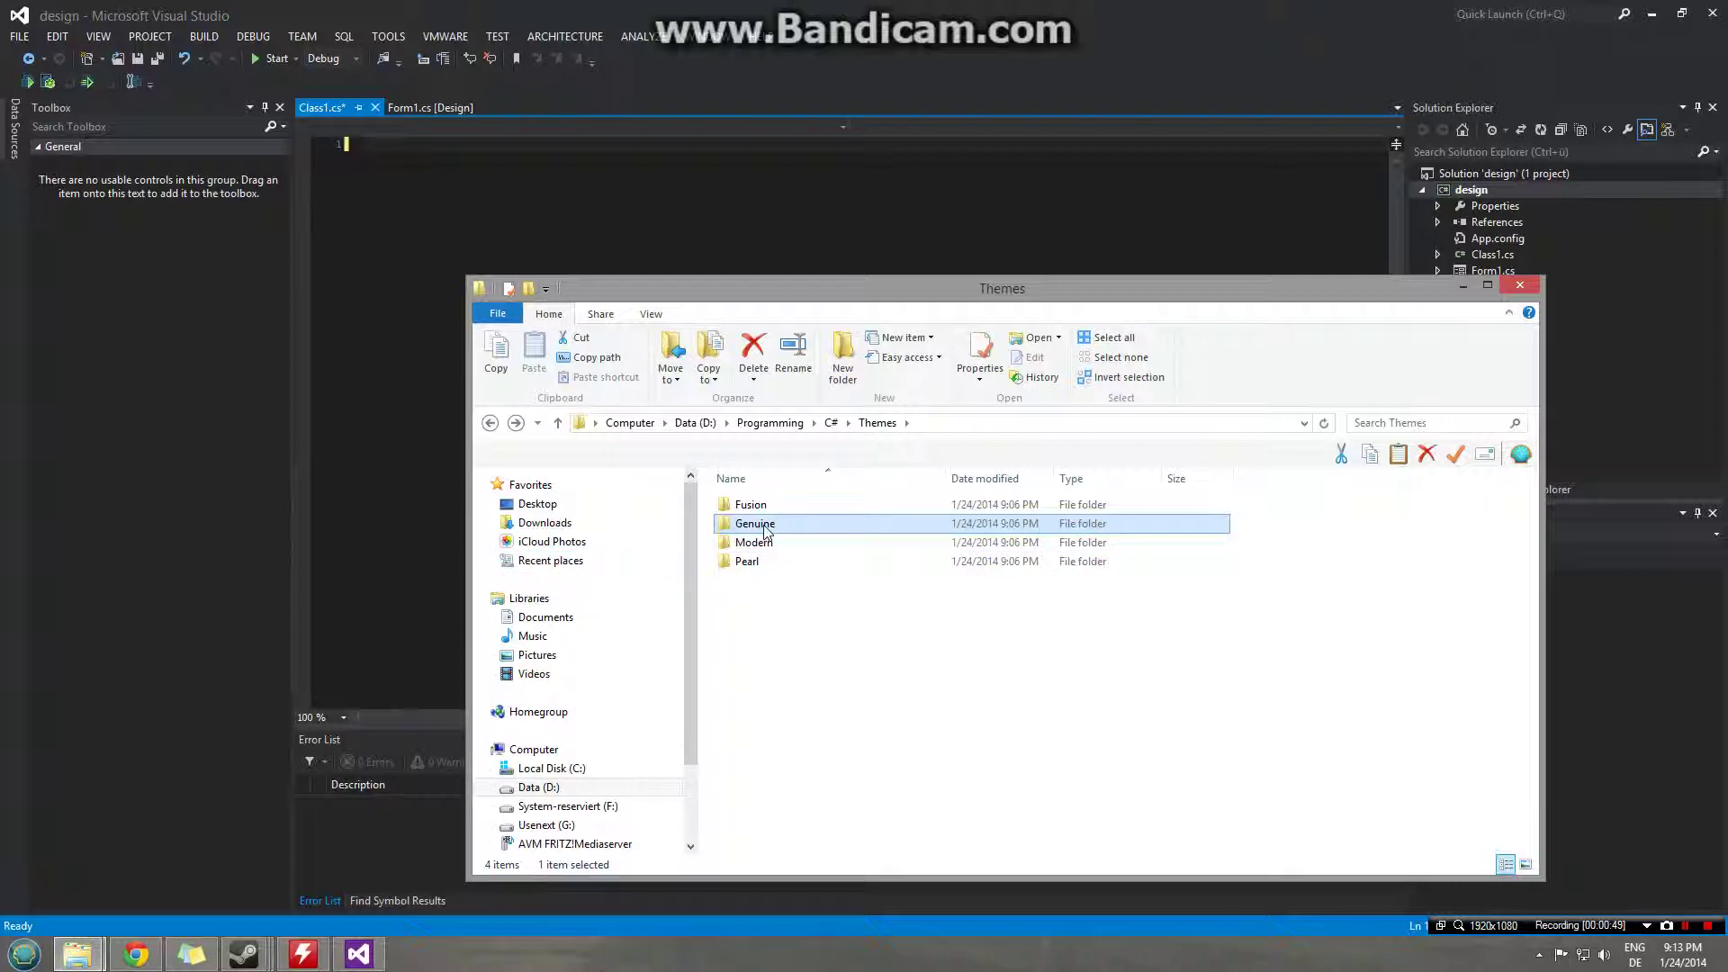
{"action": "double_click", "coordinate": [795, 544]}
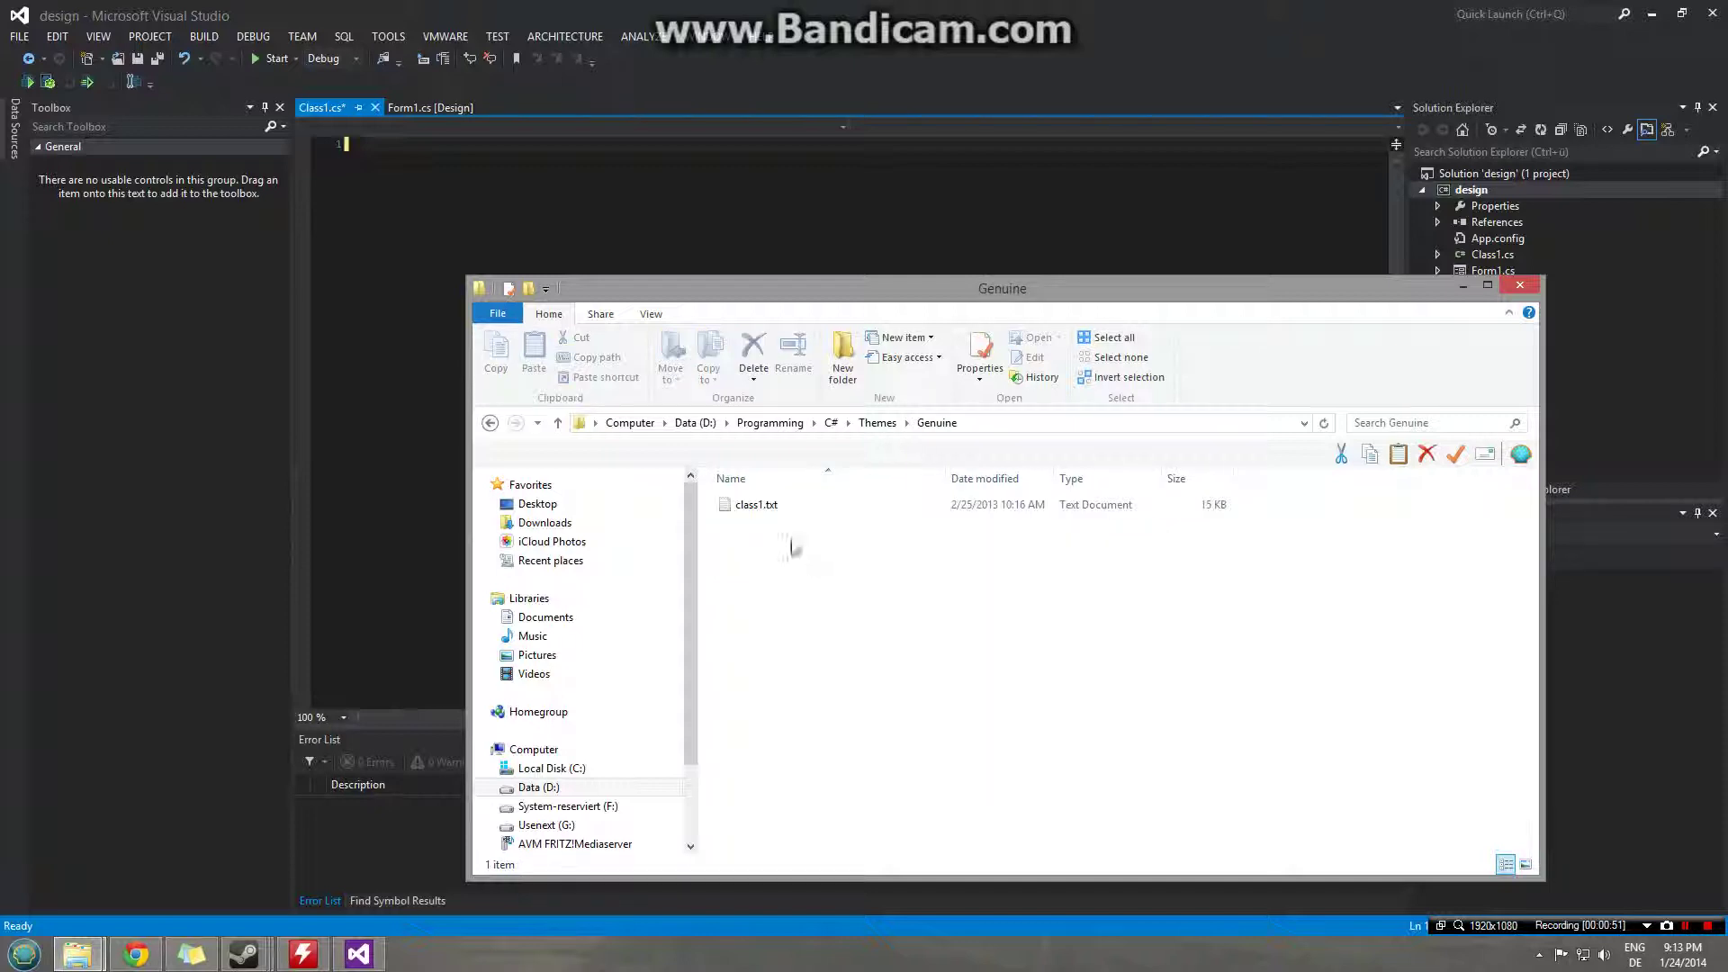
{"action": "double_click", "coordinate": [785, 506]}
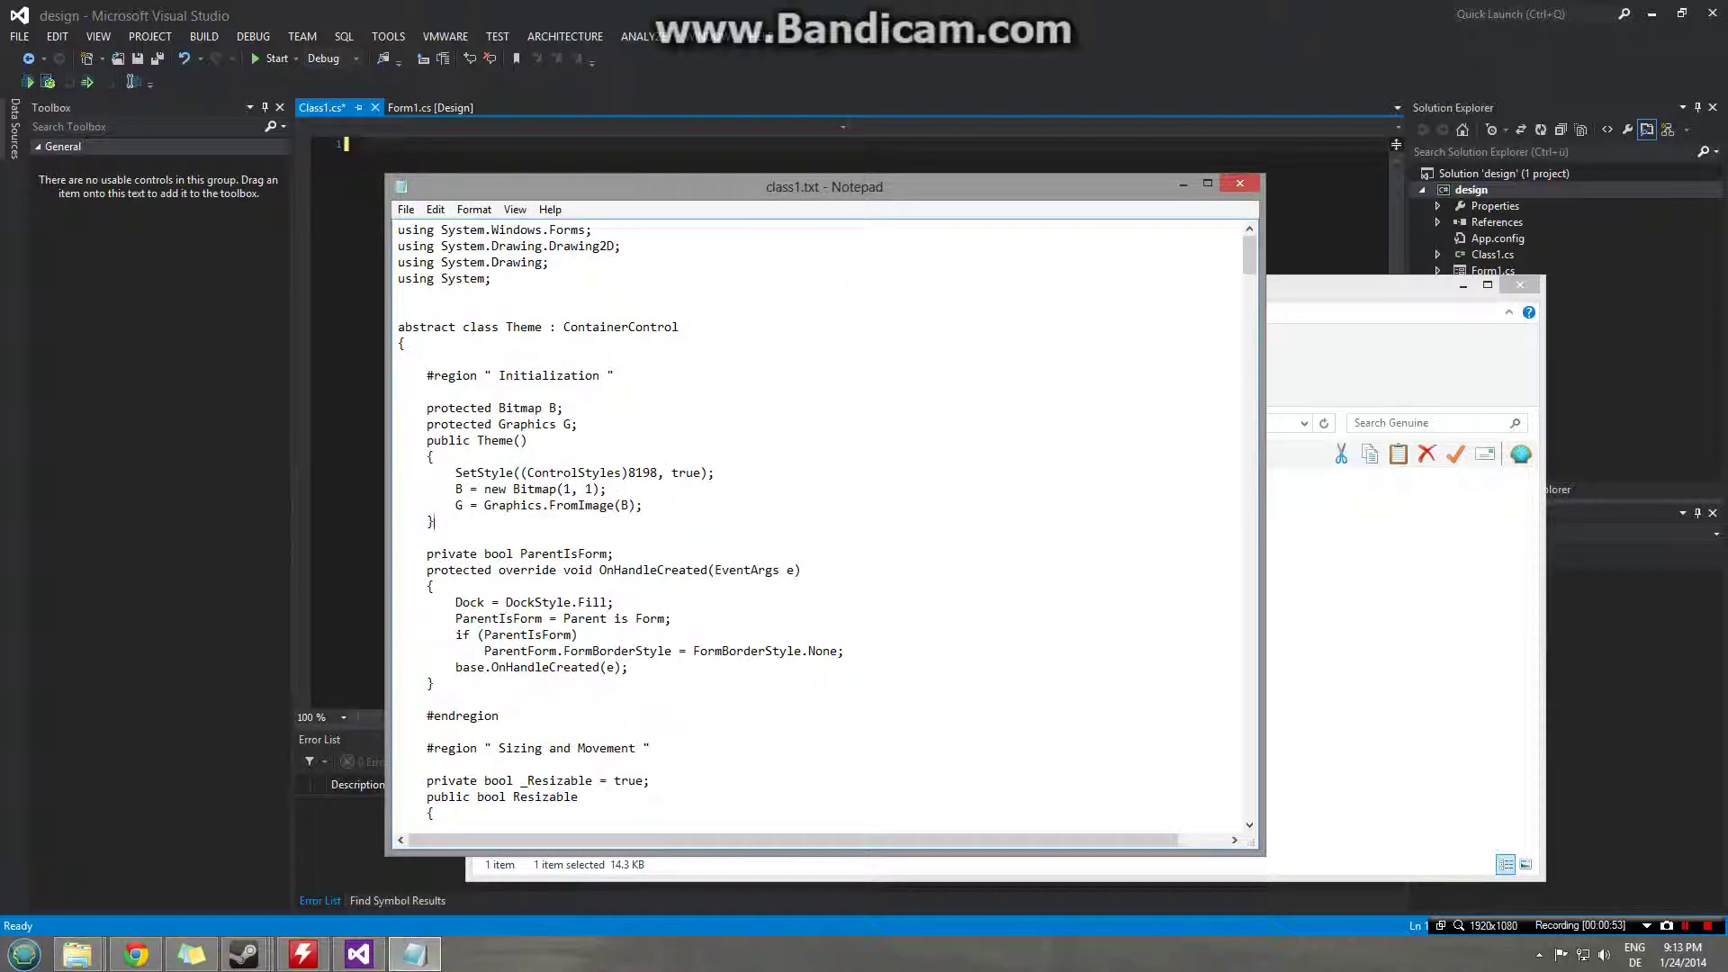
{"action": "key", "text": "ctrl+a"}
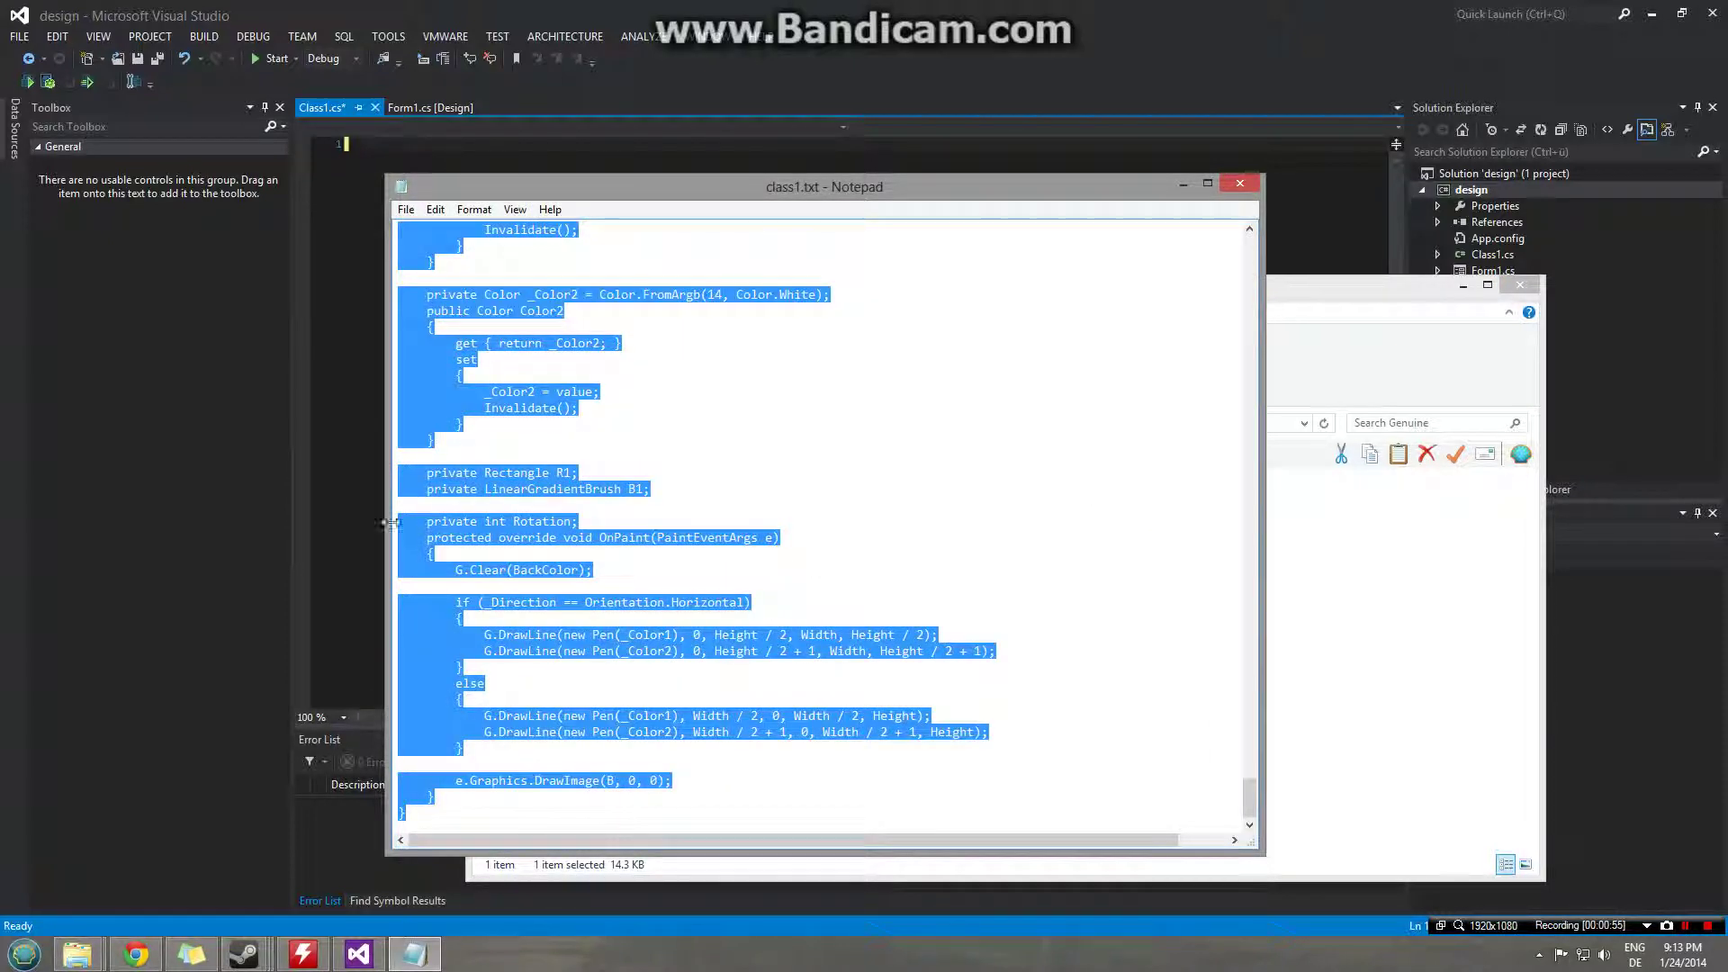
{"action": "left_click", "coordinate": [362, 393]}
Paste the Genuine theme code into Class1.cs and build the design project.
{"action": "key", "text": "ctrl+v"}
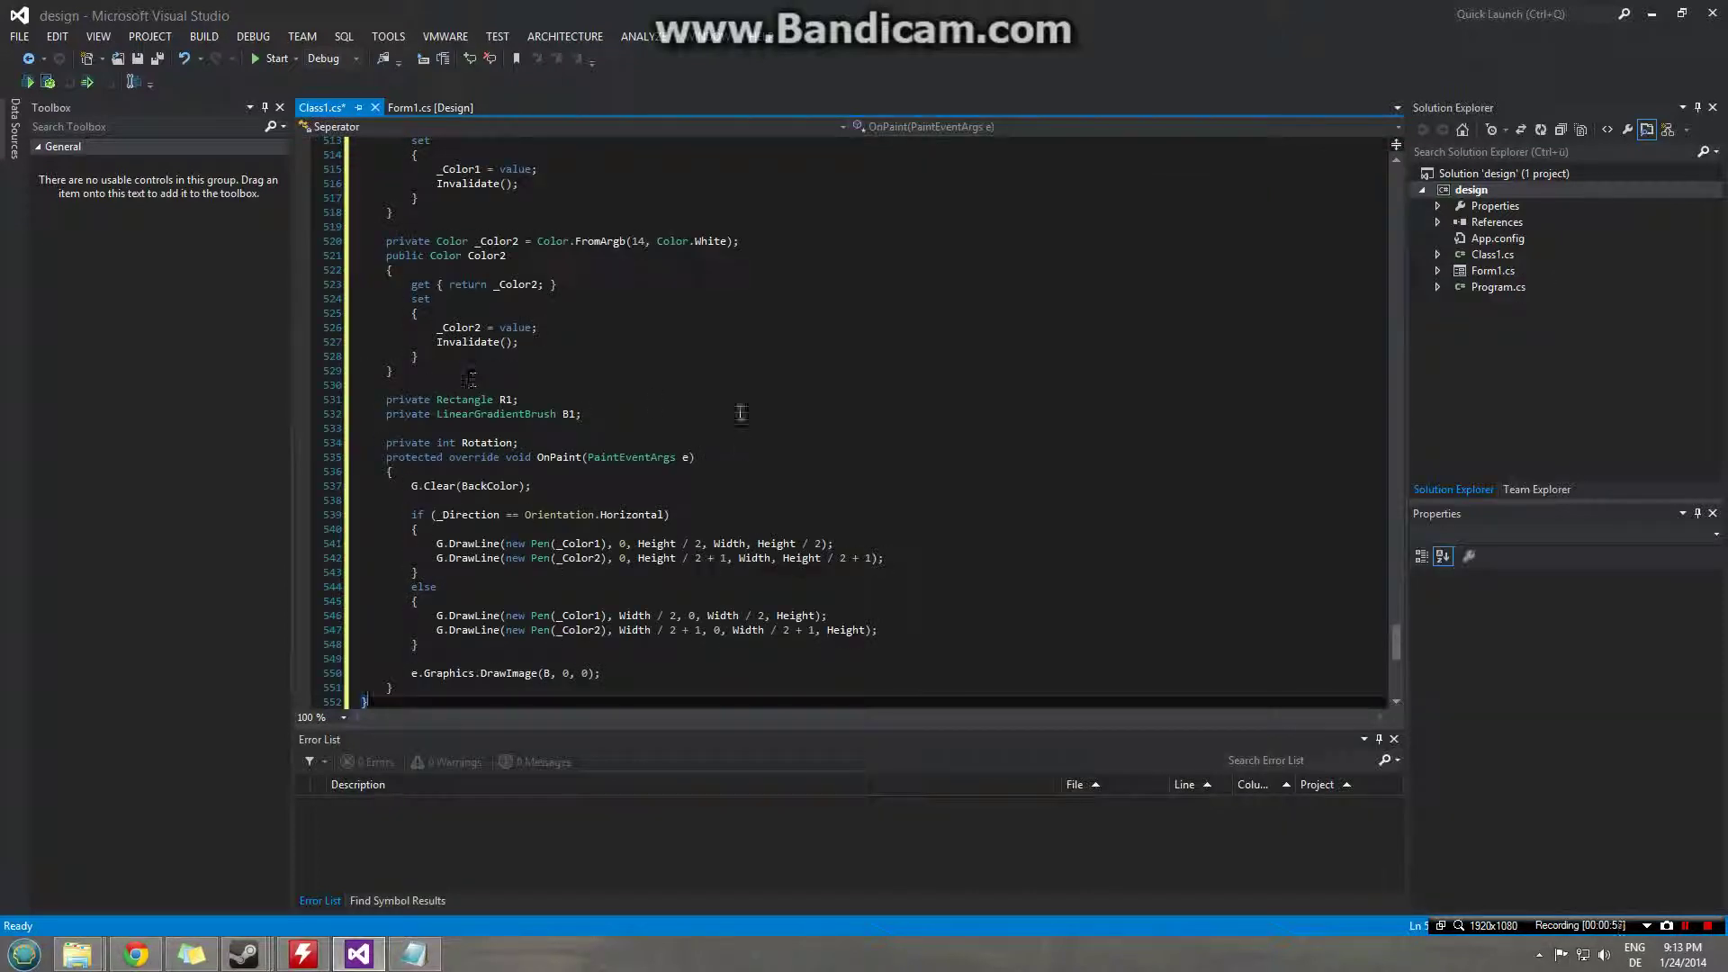
{"action": "scroll", "coordinate": [740, 412], "scroll_direction": "up", "scroll_amount": 20}
{"action": "right_click", "coordinate": [1489, 191]}
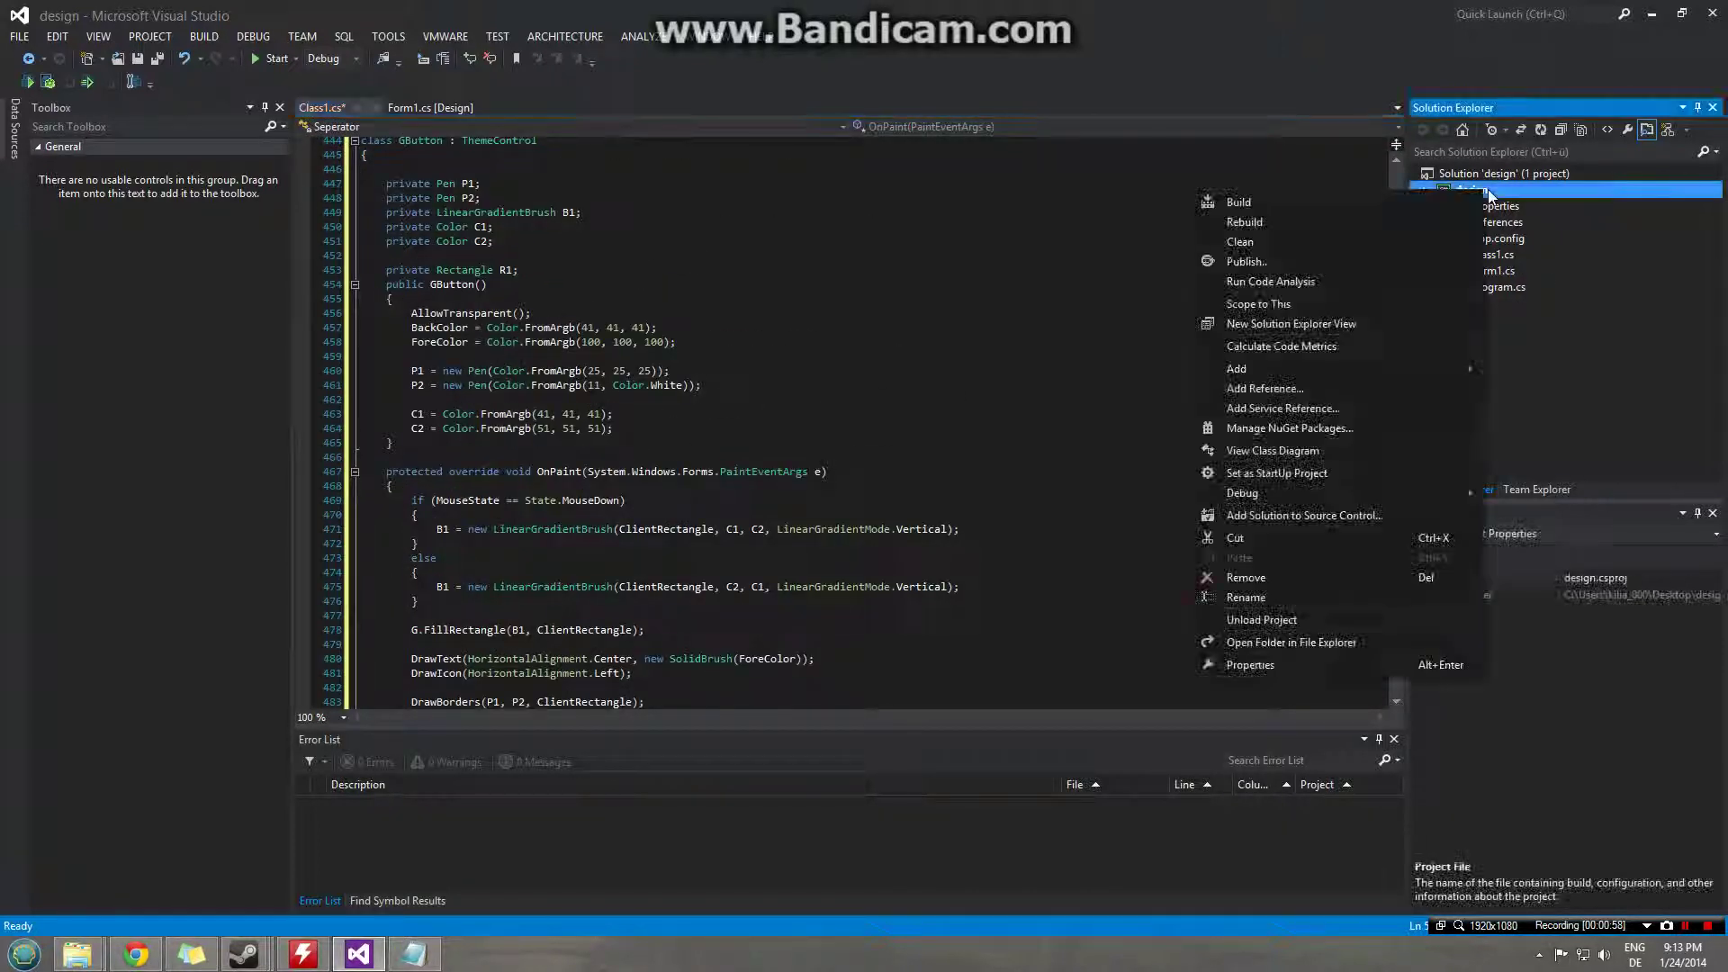
{"action": "left_click", "coordinate": [1233, 202]}
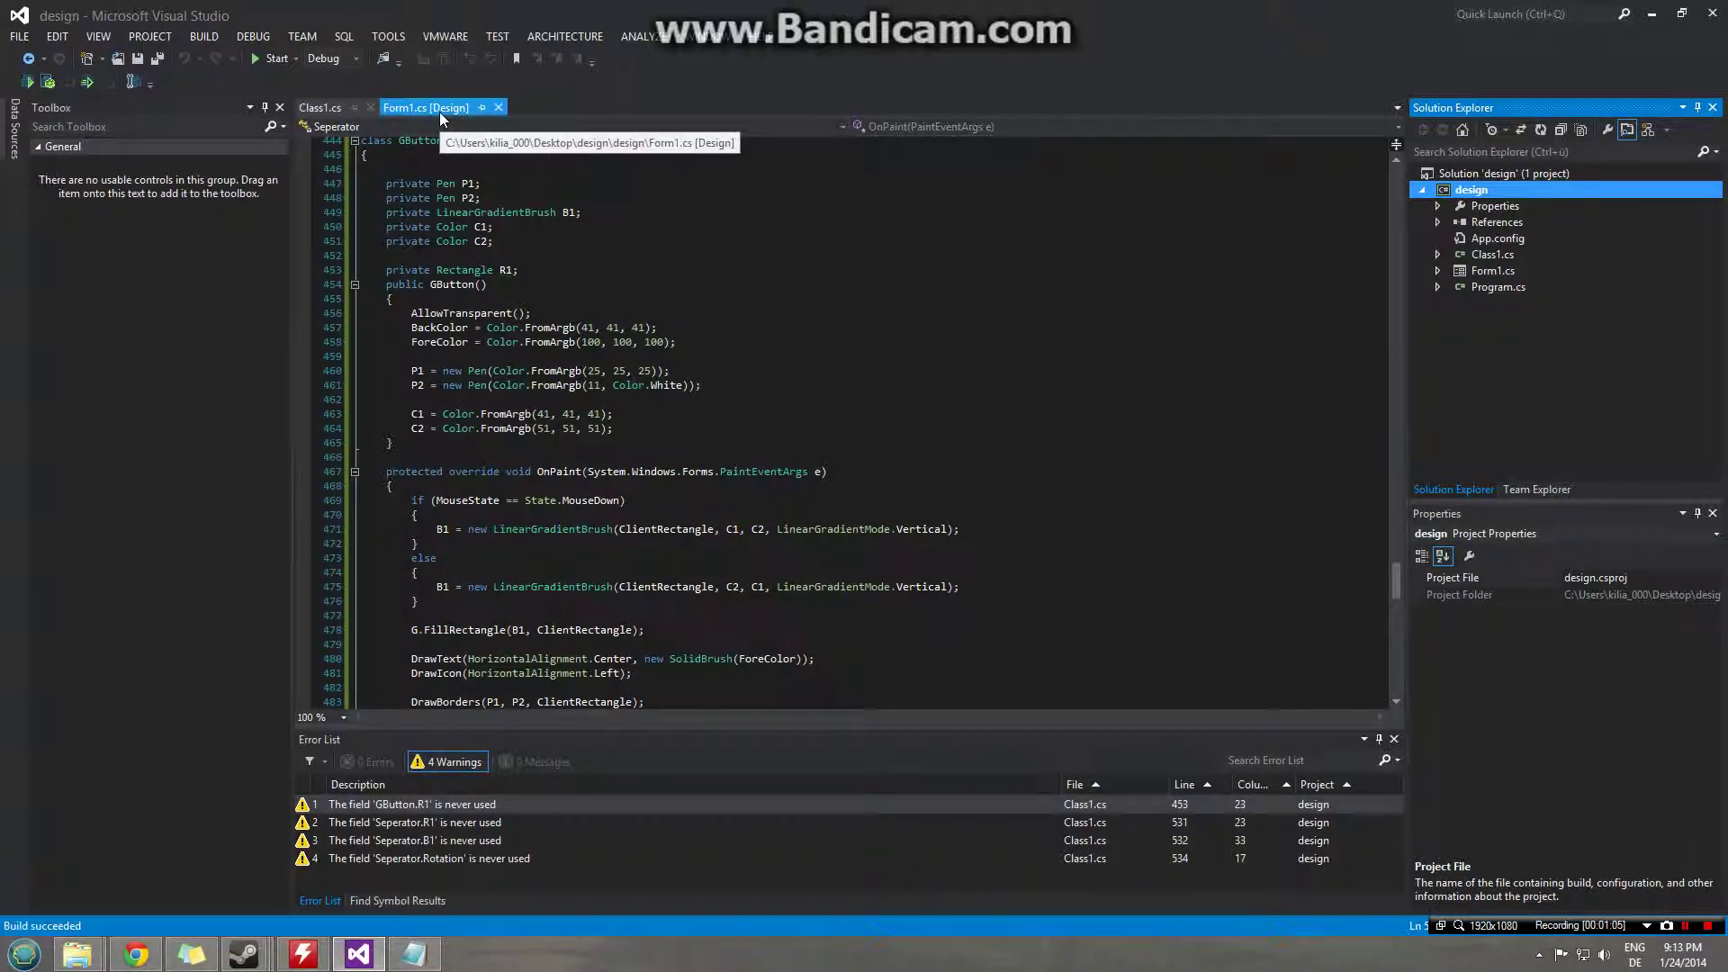
Place a GTheme on Form1 and position a GButton inside it.
{"action": "left_click", "coordinate": [439, 112]}
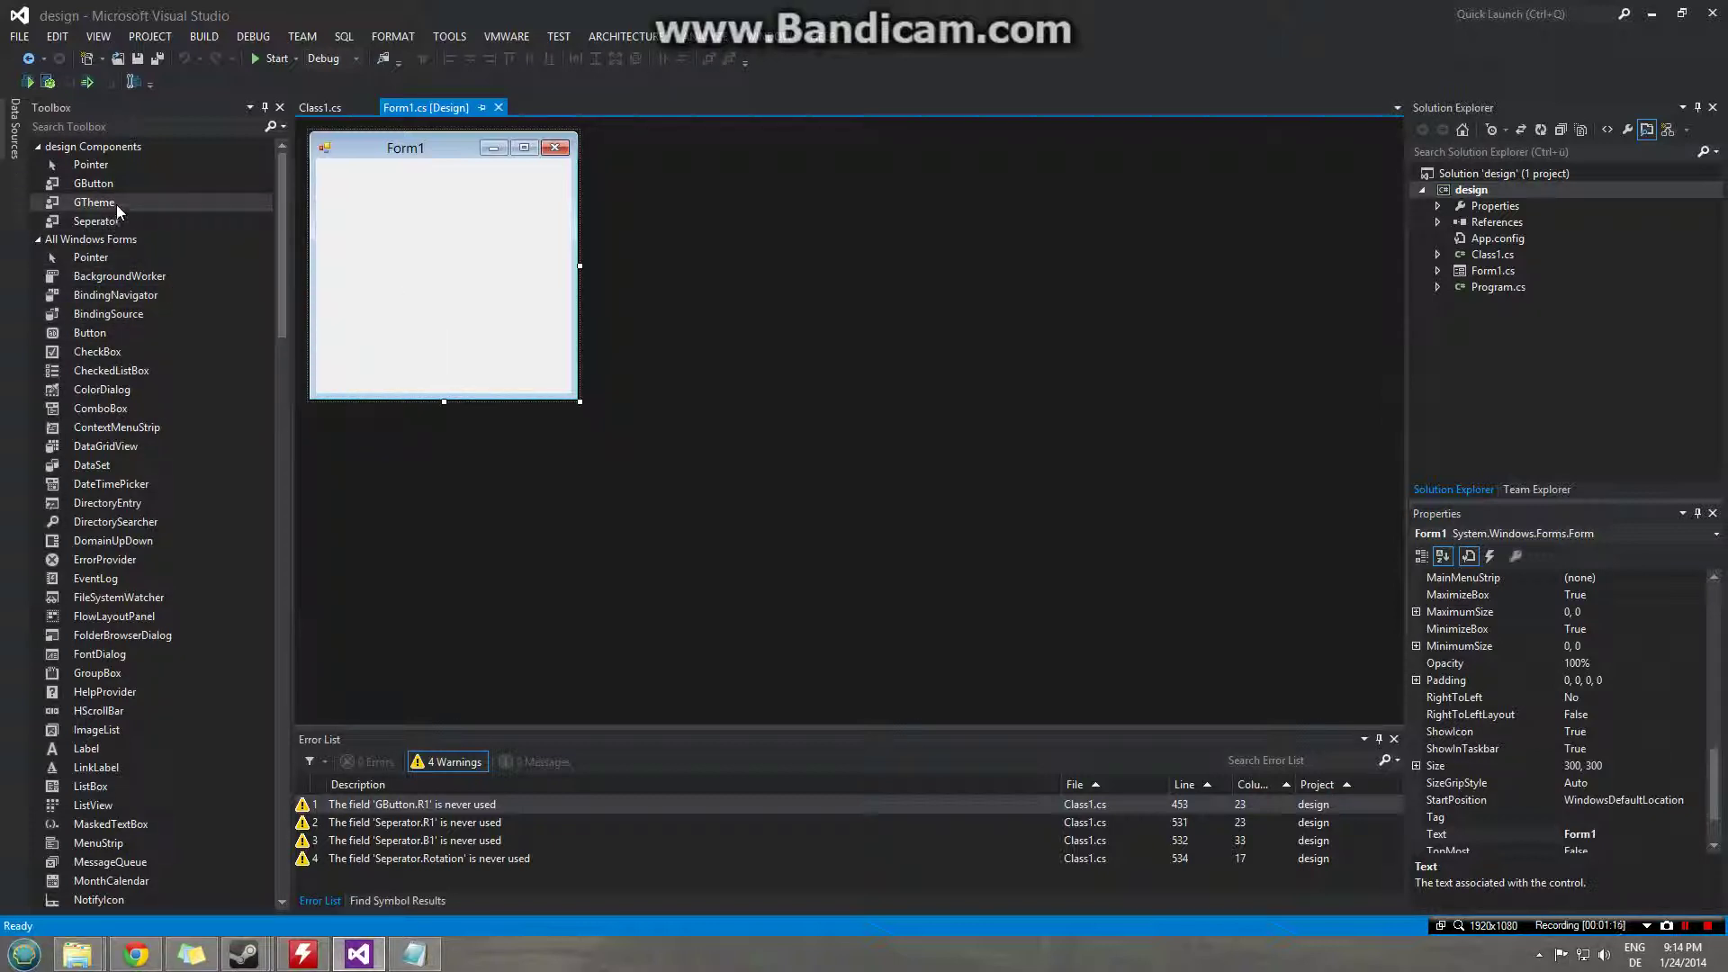
{"action": "left_click_drag", "start_coordinate": [117, 204], "coordinate": [354, 233]}
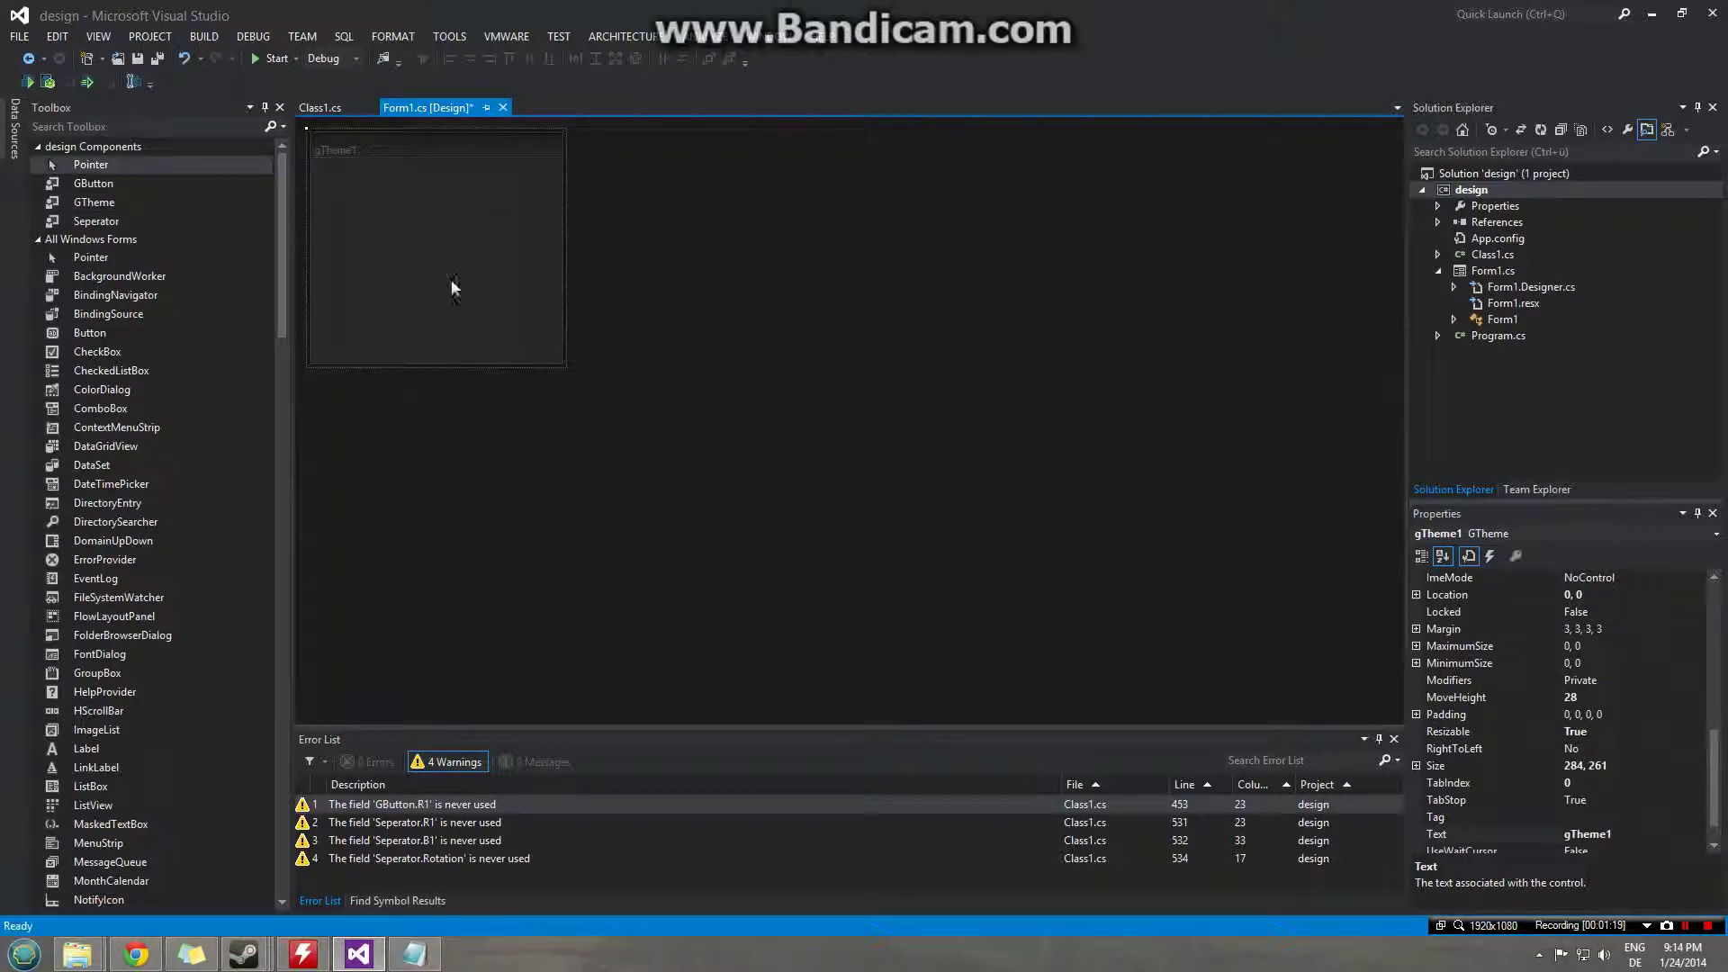
{"action": "left_click_drag", "start_coordinate": [94, 183], "coordinate": [419, 276]}
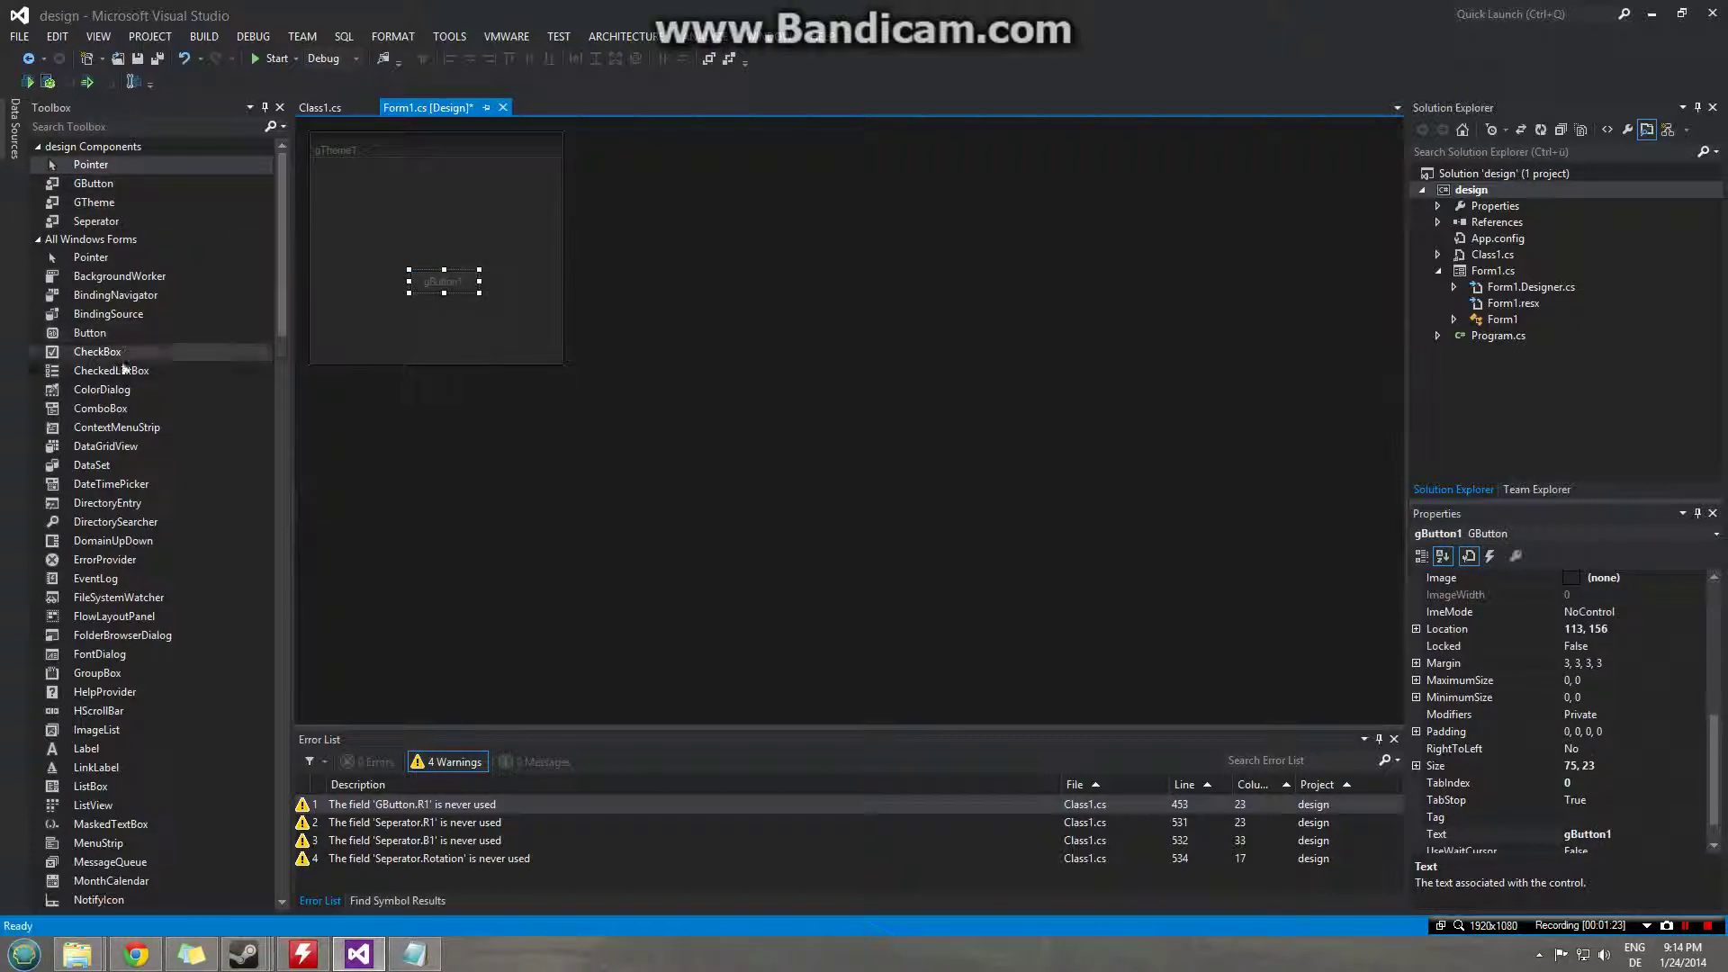
{"action": "left_click_drag", "start_coordinate": [452, 284], "coordinate": [439, 314]}
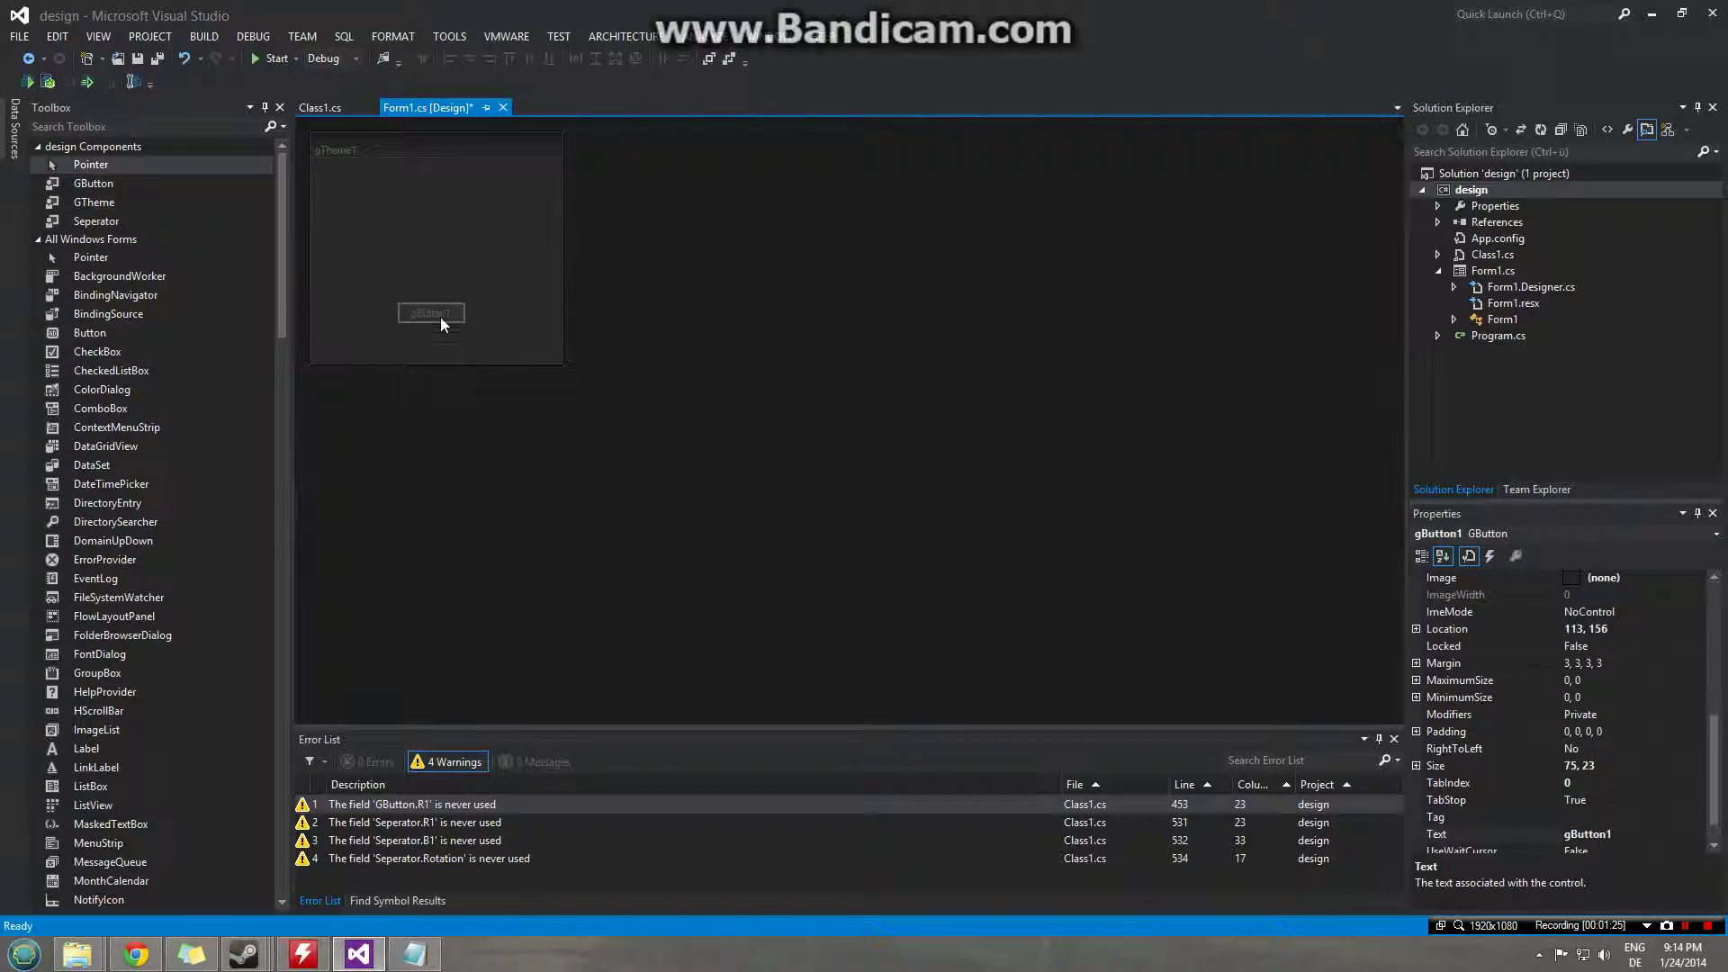
{"action": "scroll", "coordinate": [1630, 595], "scroll_direction": "up", "scroll_amount": 2}
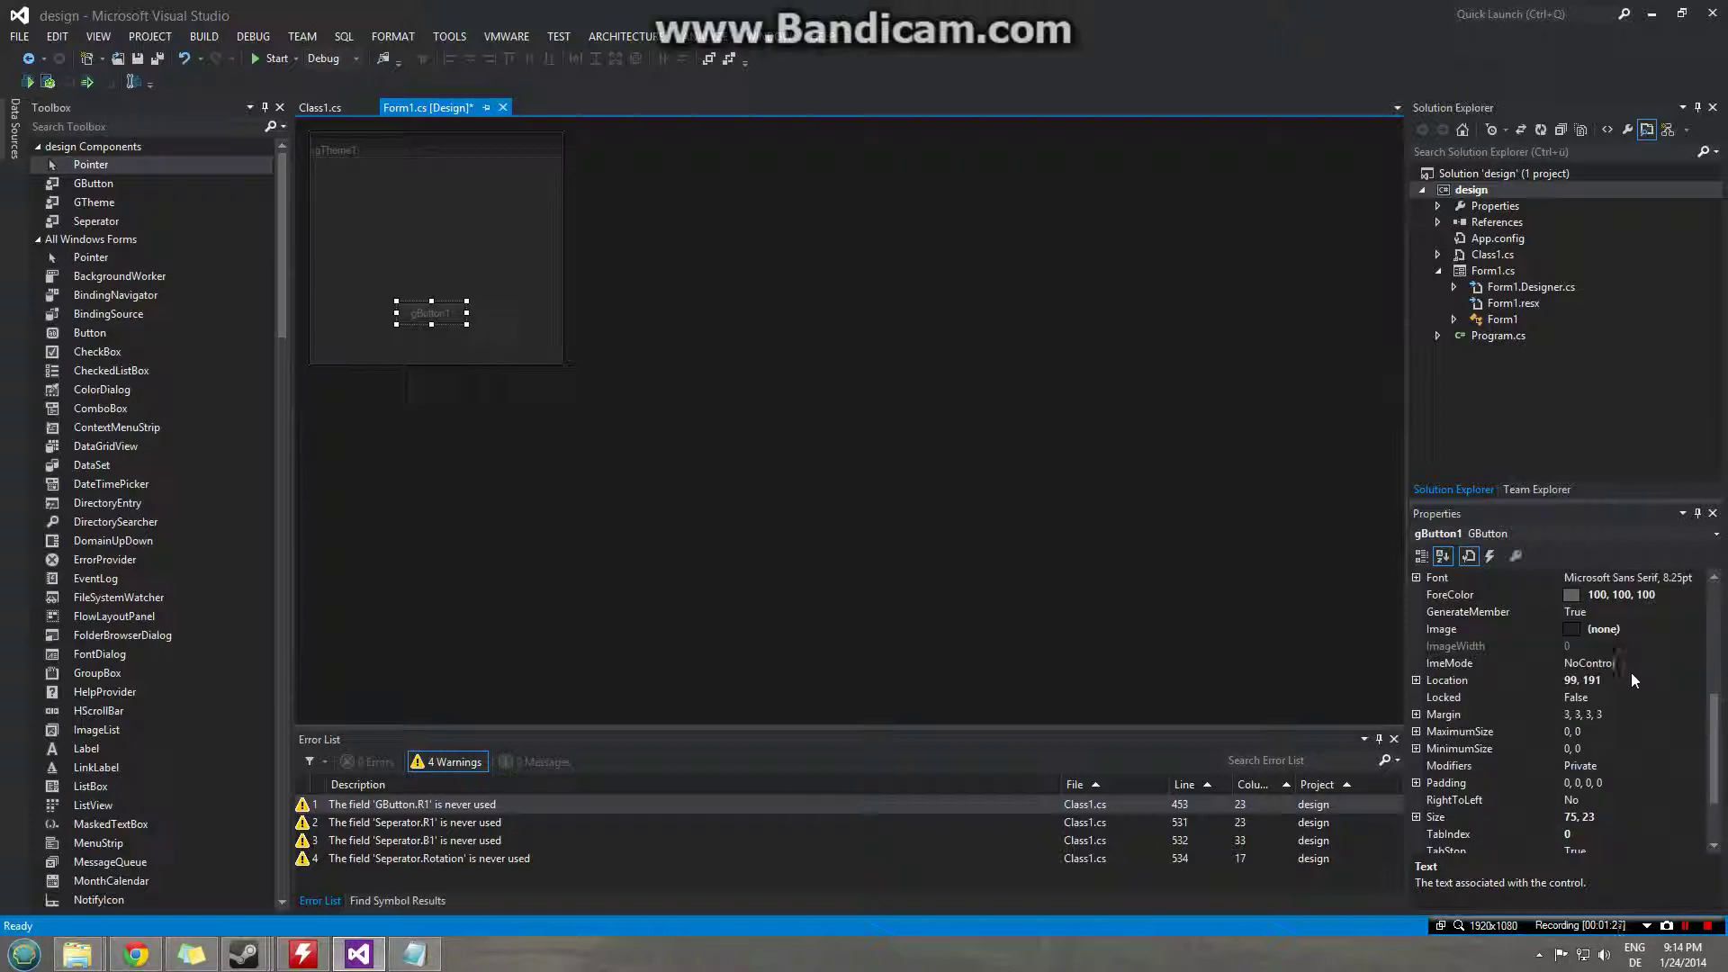
{"action": "scroll", "coordinate": [1627, 677], "scroll_direction": "up", "scroll_amount": 2}
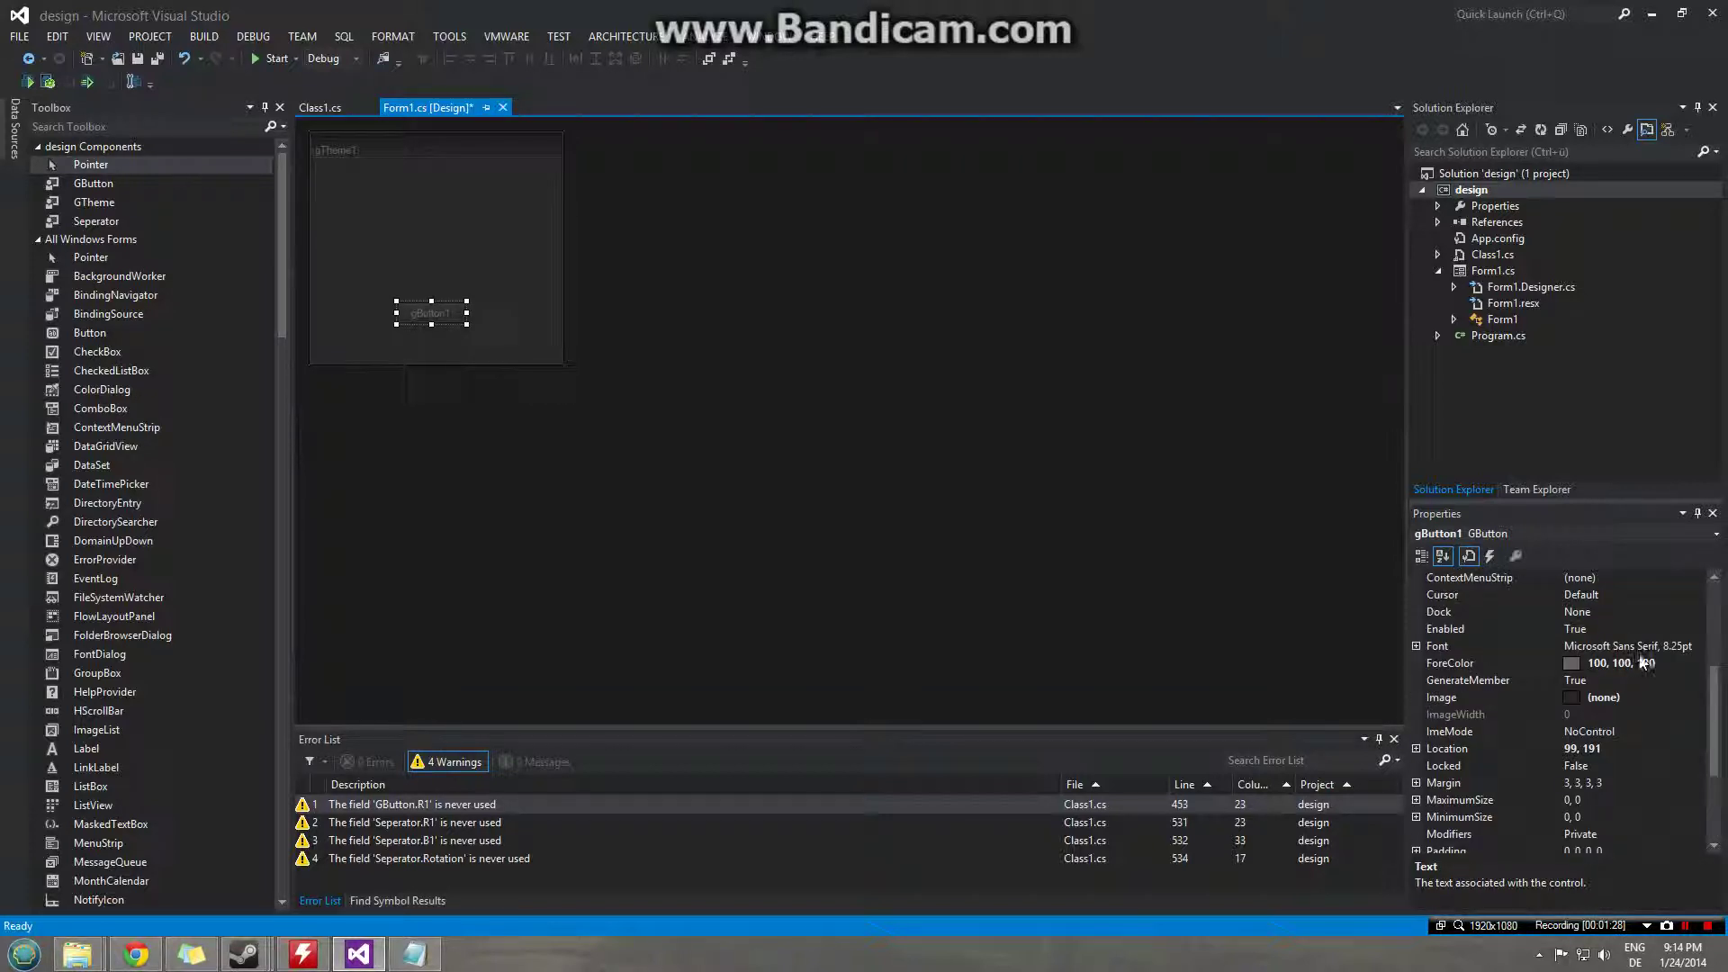
Set gButton1's ForeColor to red, then select gTheme1.
{"action": "left_click", "coordinate": [1646, 664]}
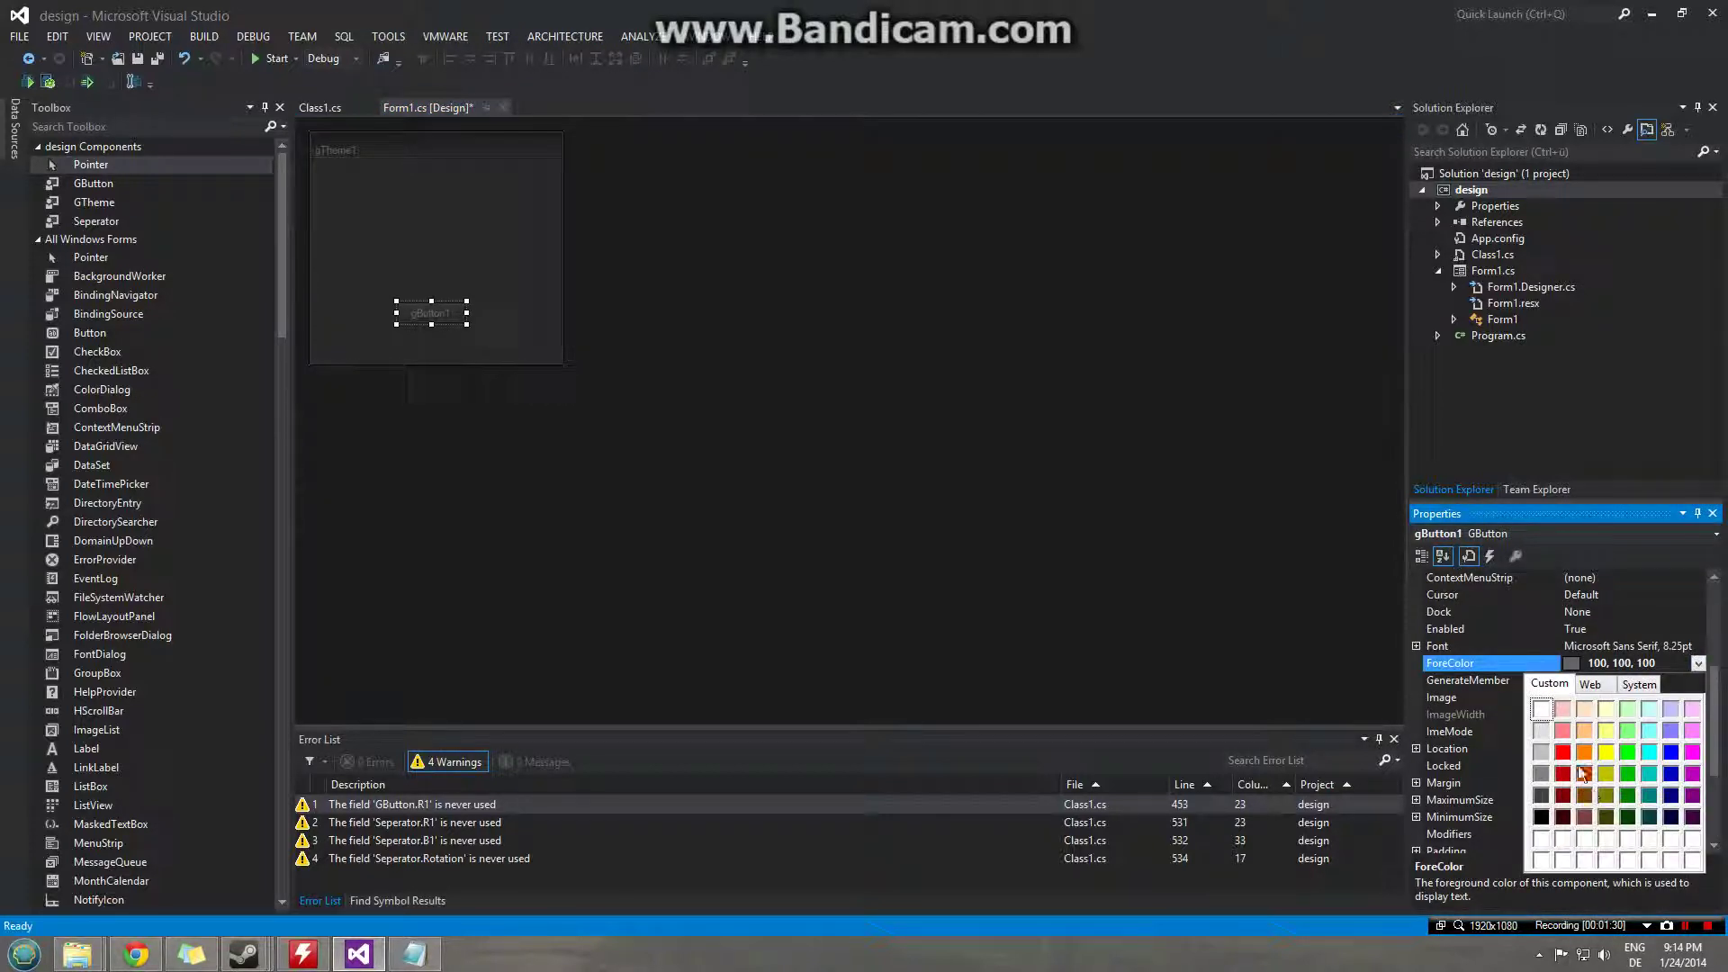
{"action": "left_click", "coordinate": [1563, 772]}
{"action": "left_click", "coordinate": [471, 231]}
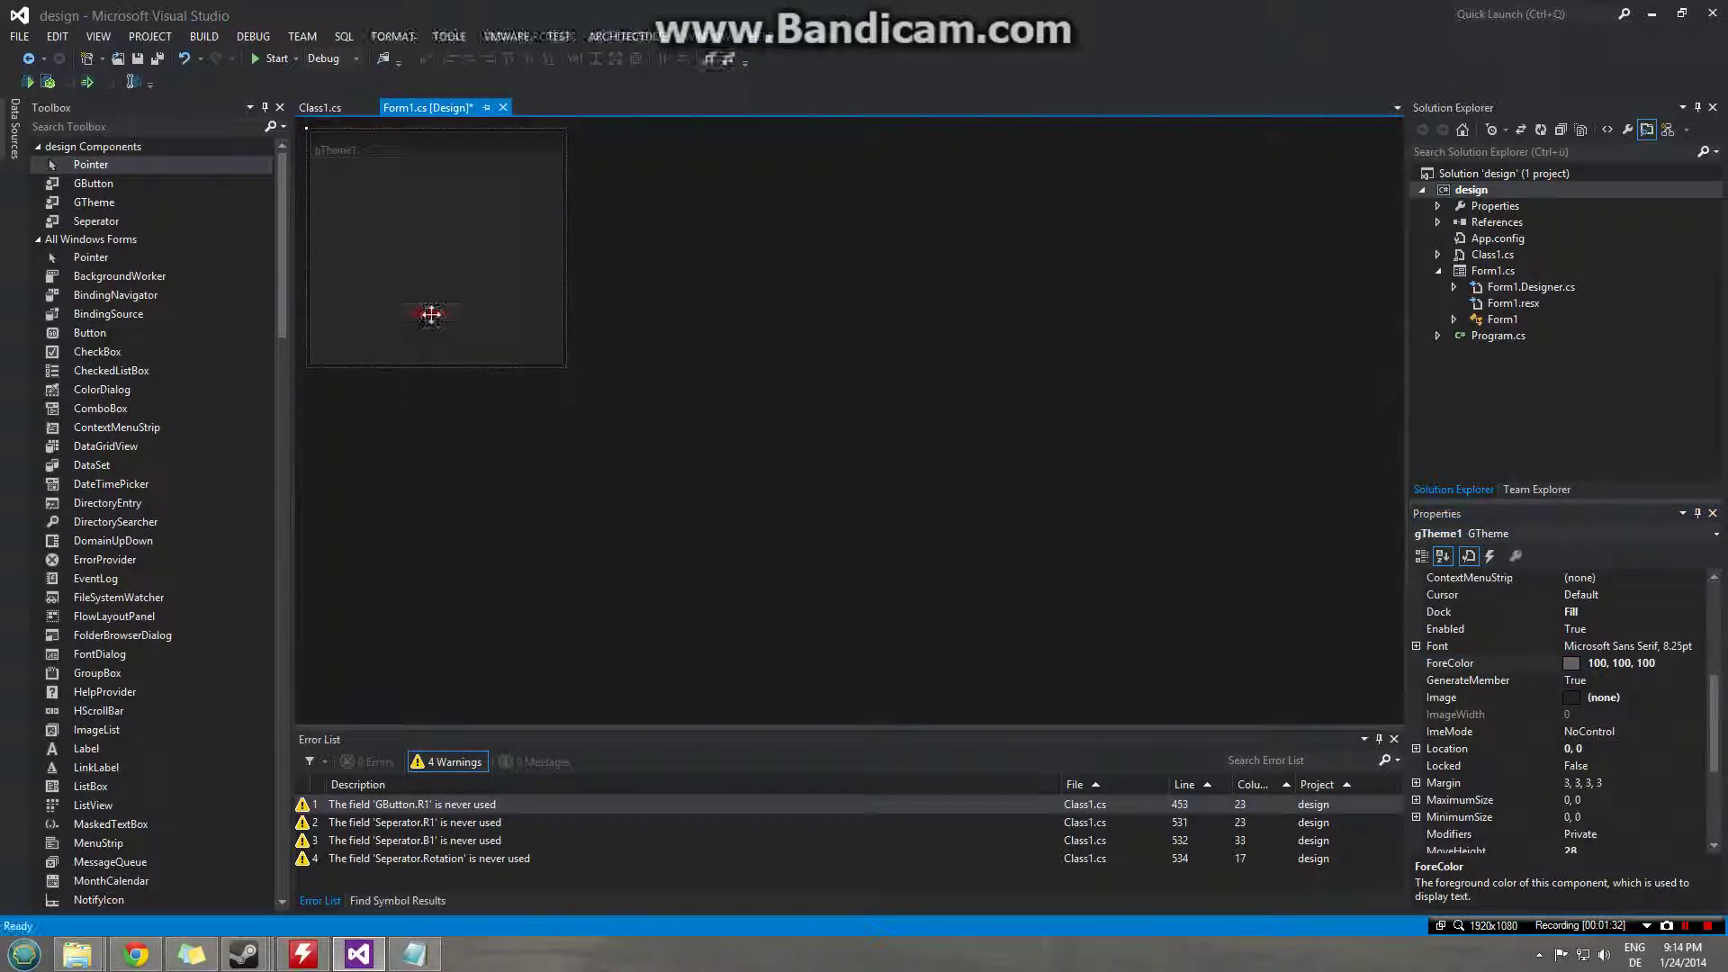
Raise the button, add a Seperator above it stretched across the form, and run with F5.
{"action": "left_click_drag", "start_coordinate": [429, 311], "coordinate": [425, 272]}
{"action": "left_click", "coordinate": [123, 220]}
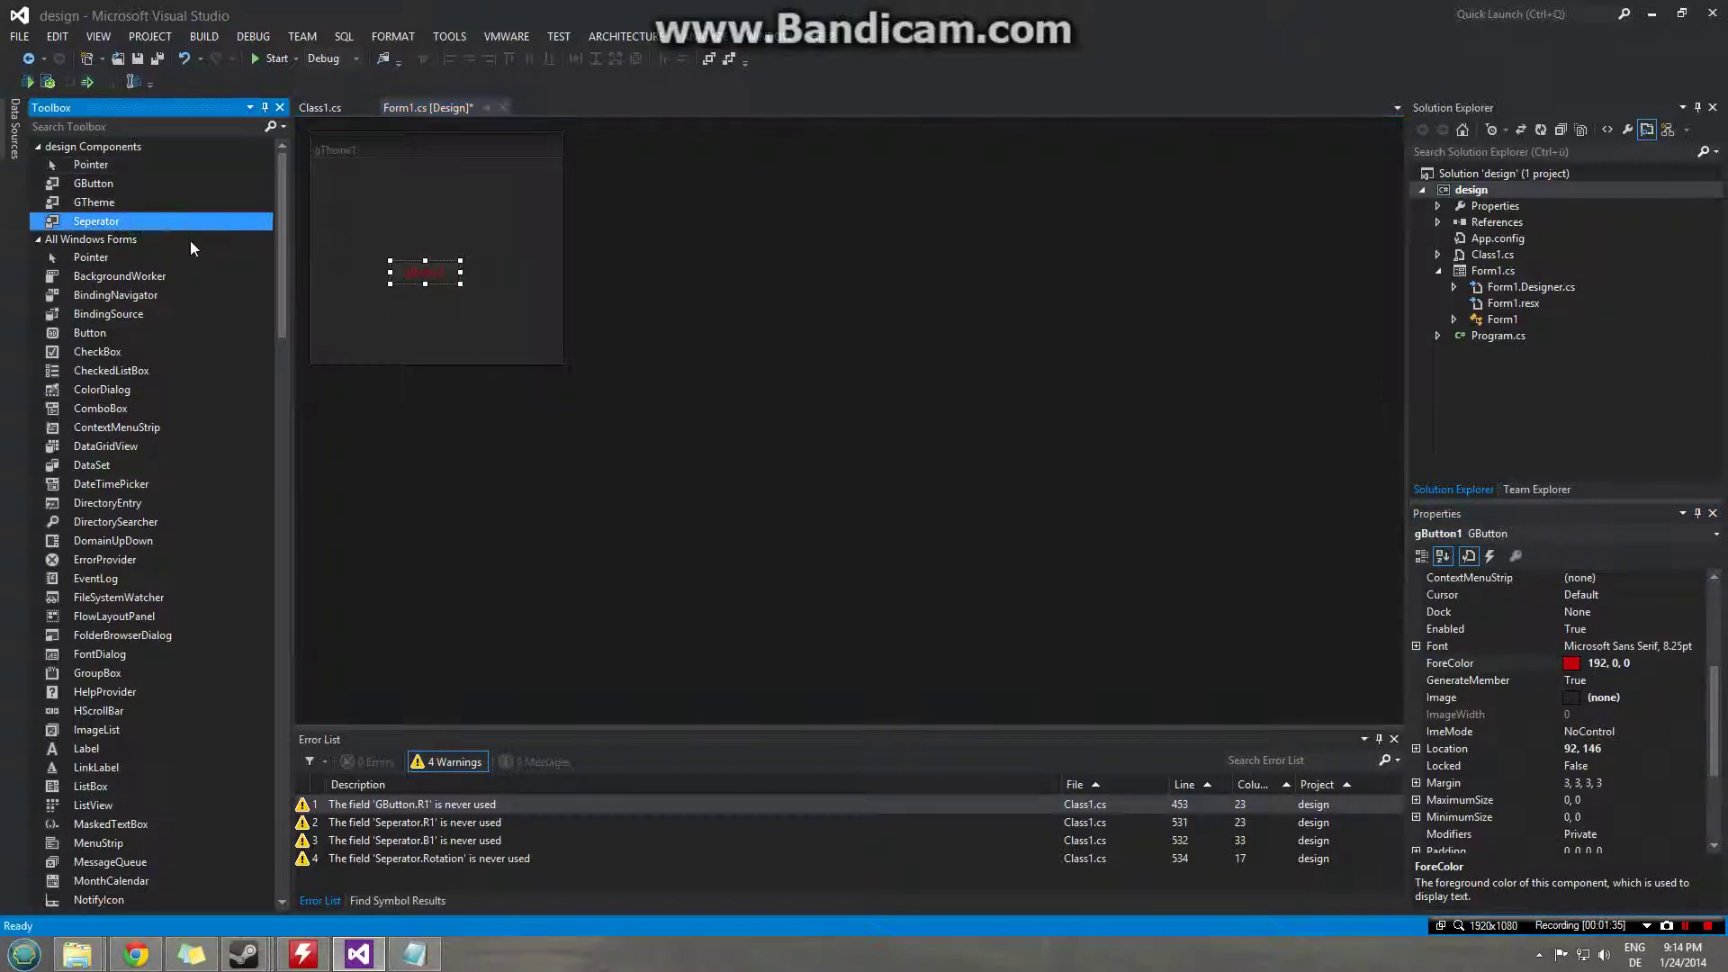
{"action": "left_click", "coordinate": [331, 206]}
{"action": "left_click_drag", "start_coordinate": [401, 213], "coordinate": [539, 212]}
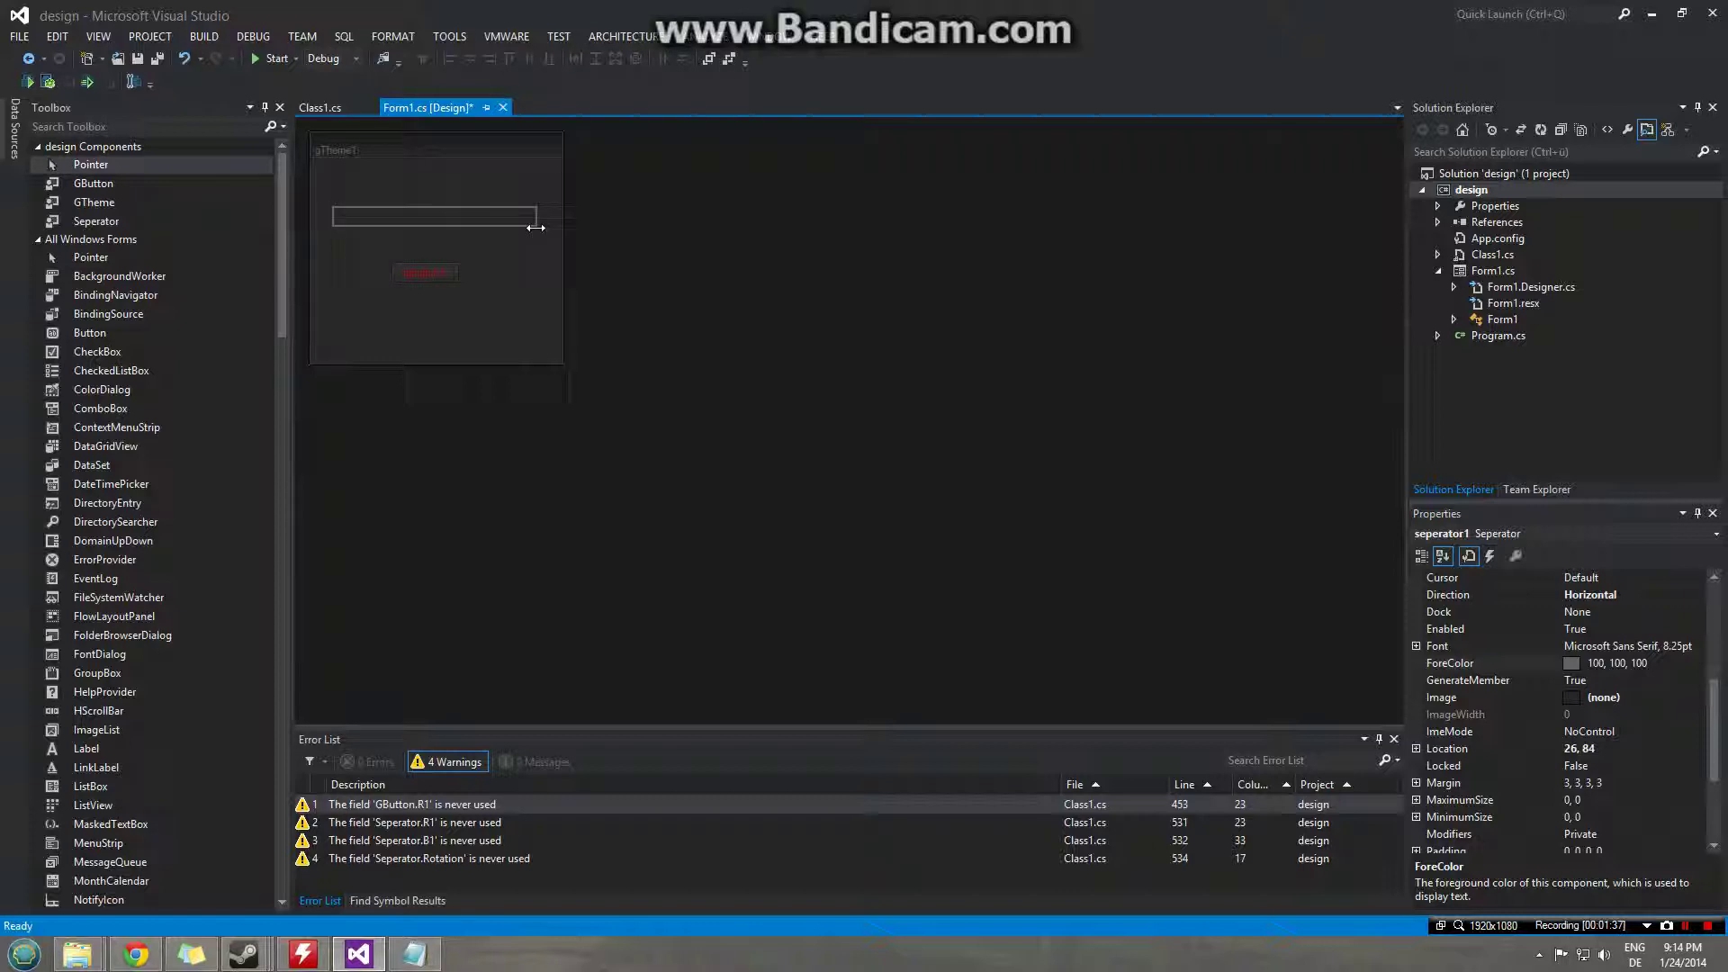
{"action": "key", "text": "F5"}
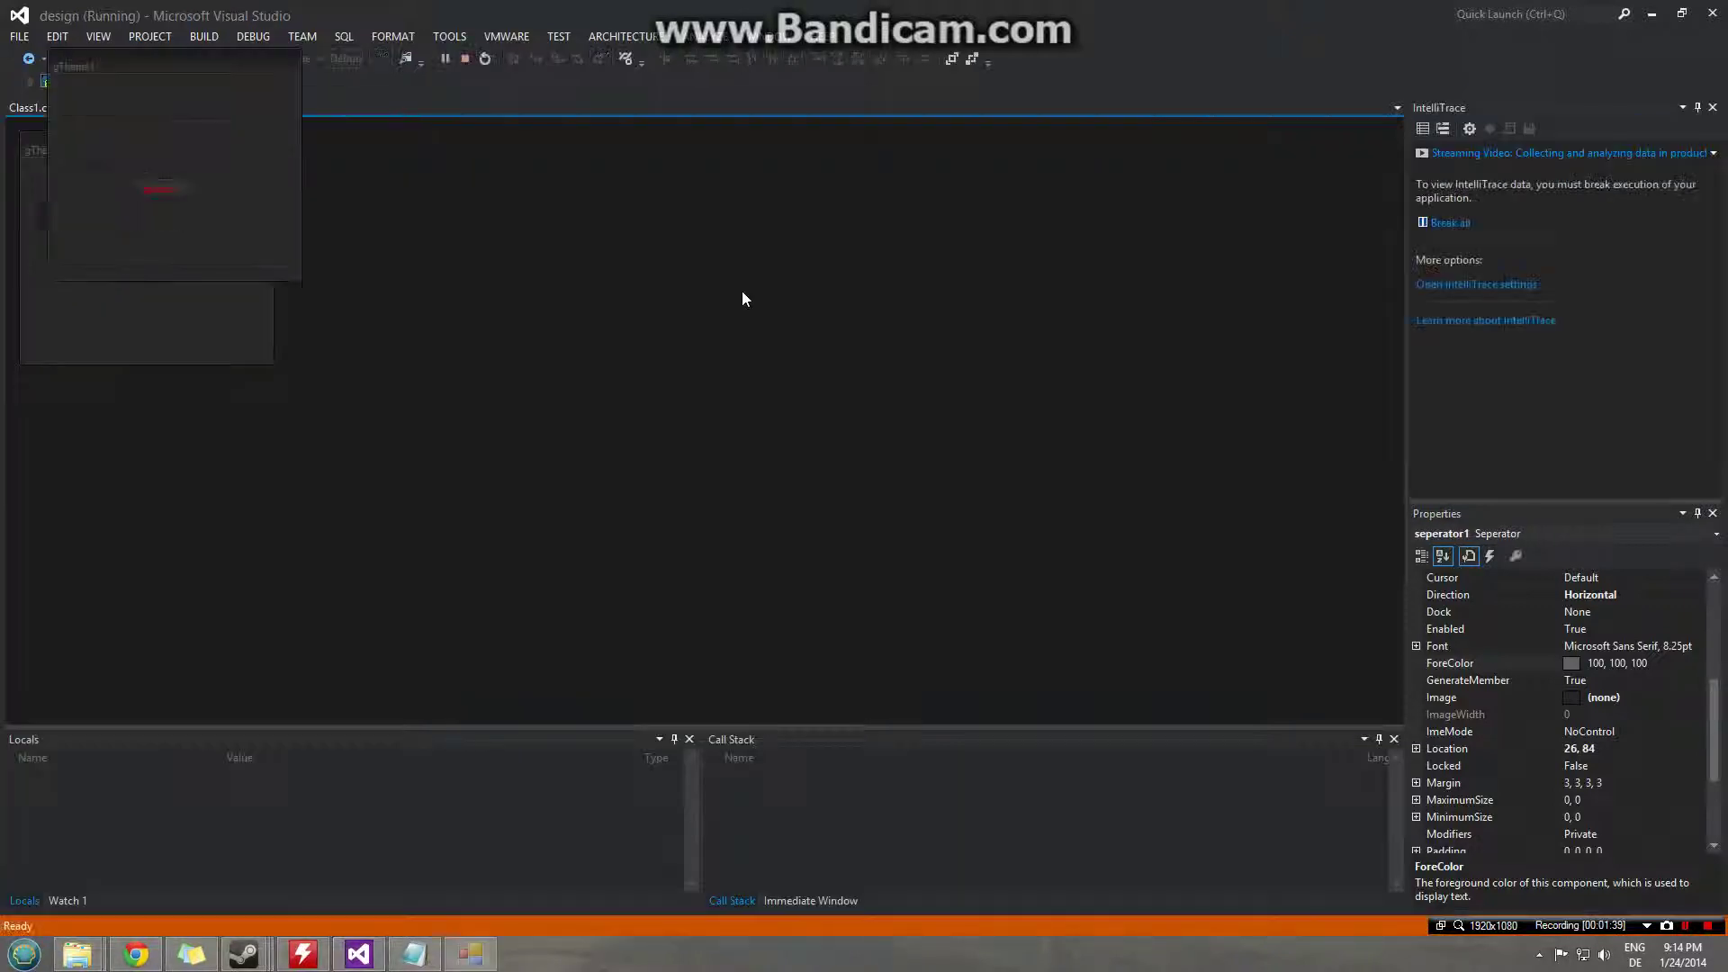
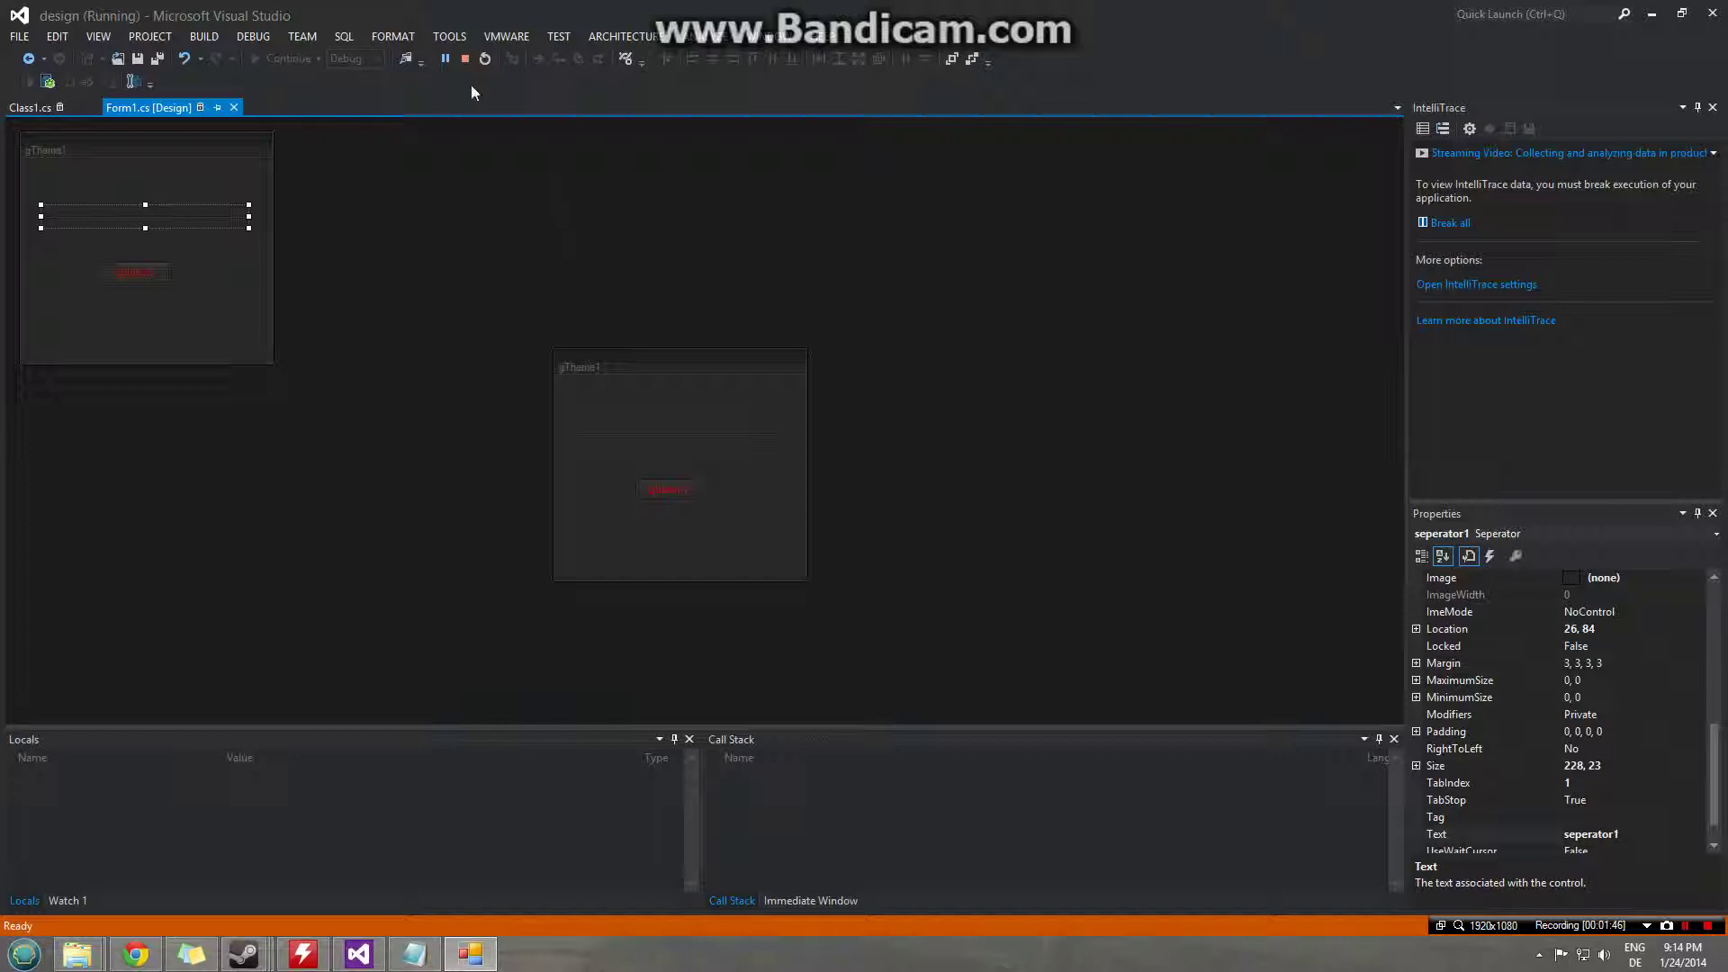
Stop the debug session so the form designer returns to edit mode.
{"action": "left_click", "coordinate": [464, 59]}
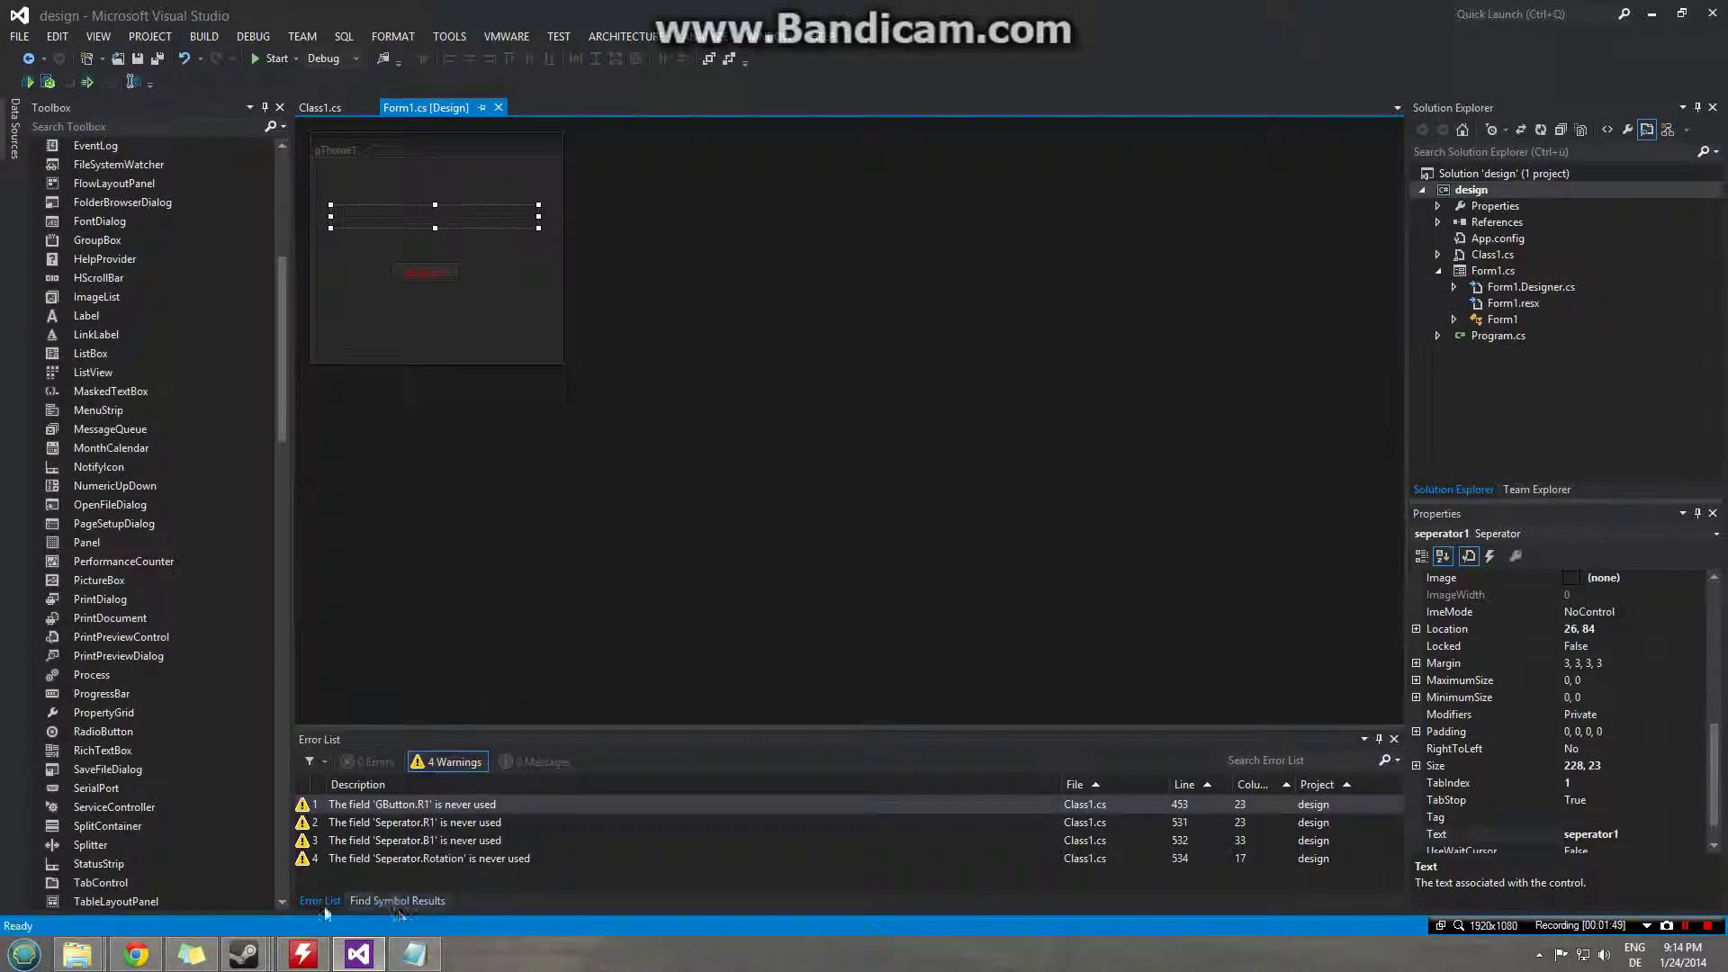
{"action": "mouse_move", "coordinate": [77, 955]}
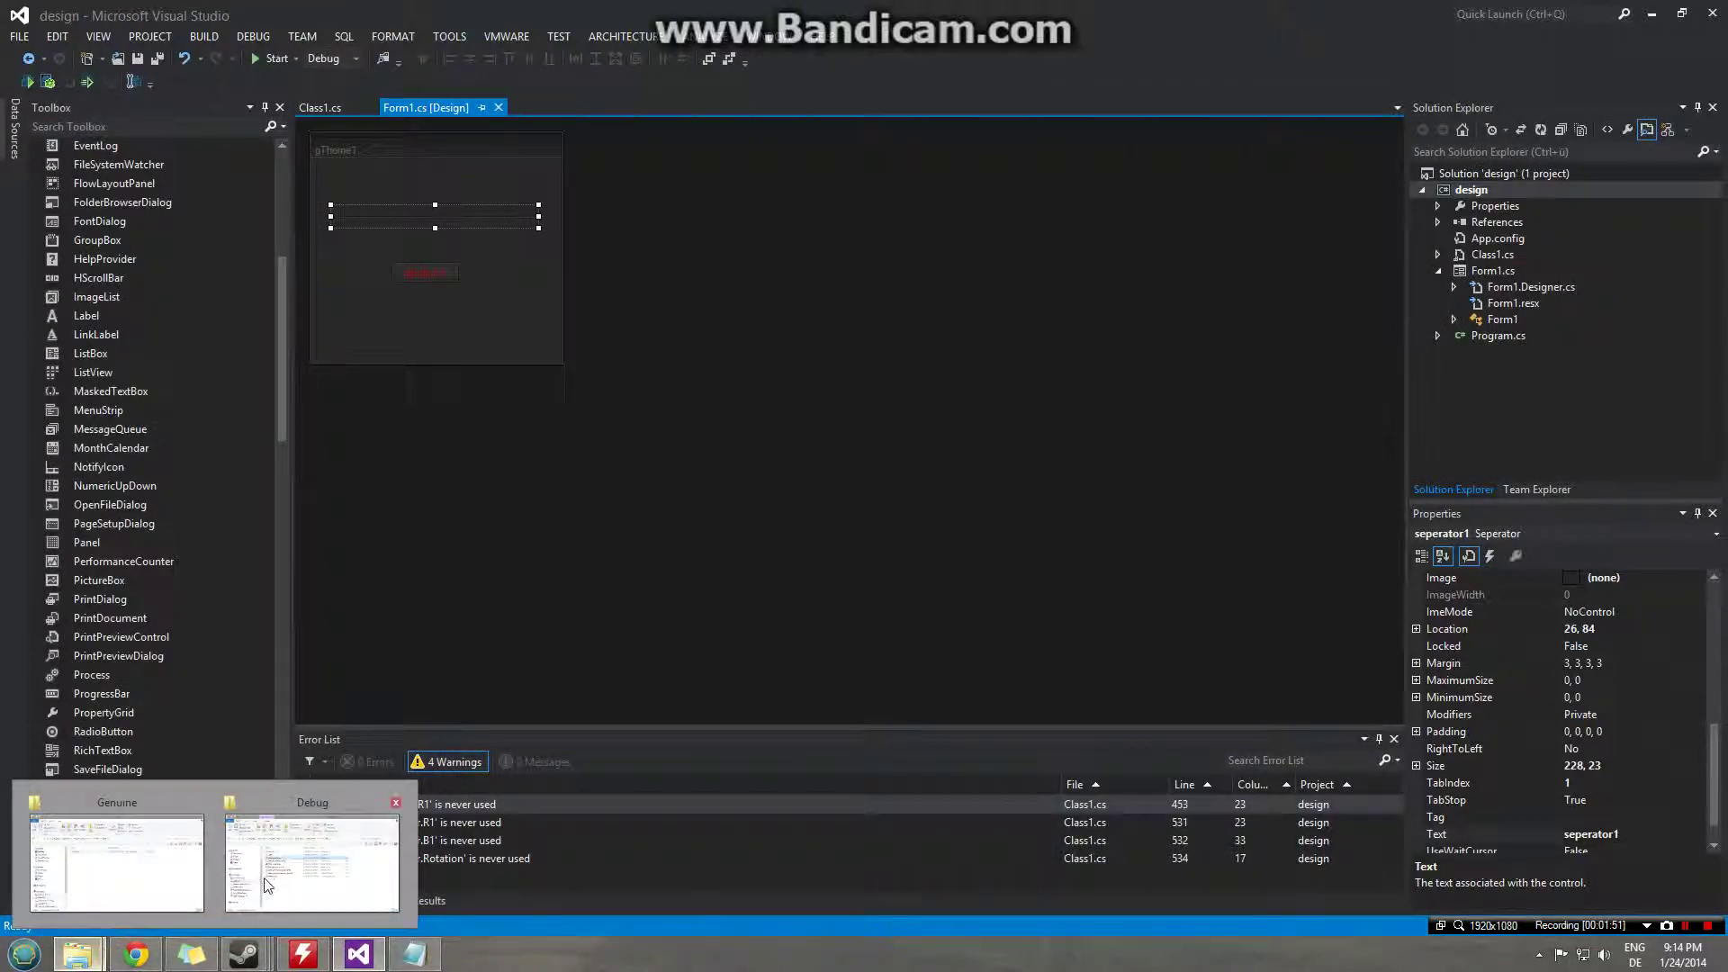
Launch Bank (new).exe from the Debug folder and log in to reach Bank Overview.
{"action": "left_click", "coordinate": [264, 885]}
{"action": "double_click", "coordinate": [720, 455]}
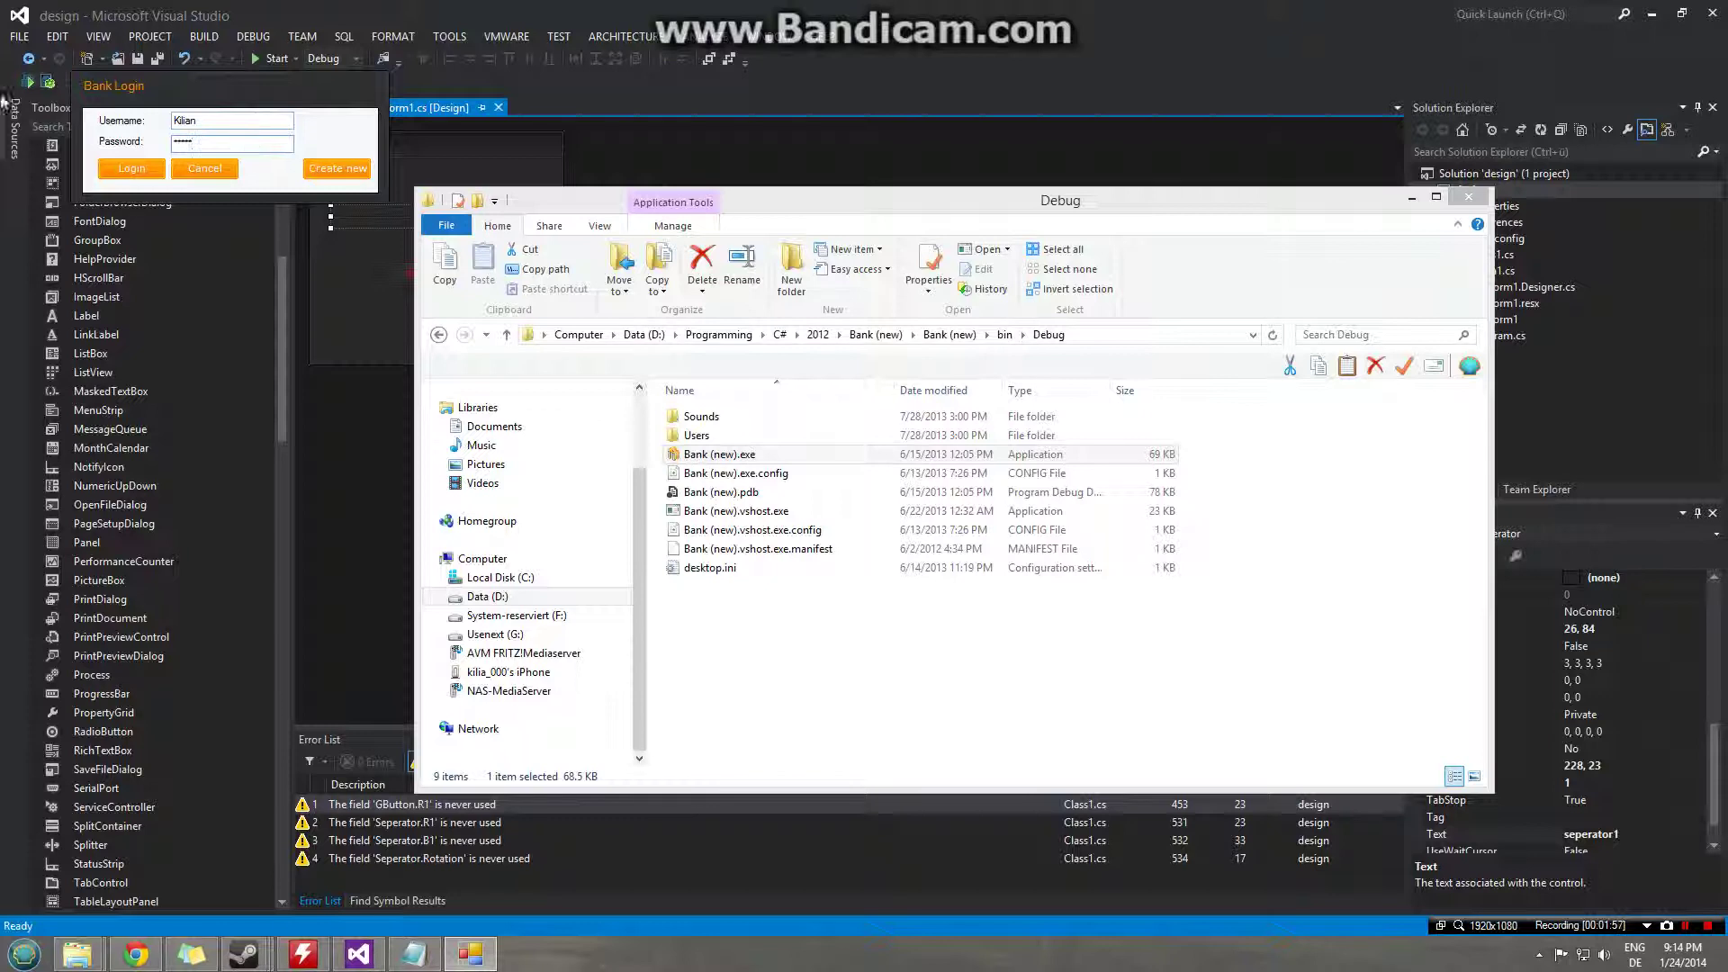
{"action": "left_click", "coordinate": [132, 168]}
{"action": "left_click_drag", "start_coordinate": [420, 122], "coordinate": [722, 315]}
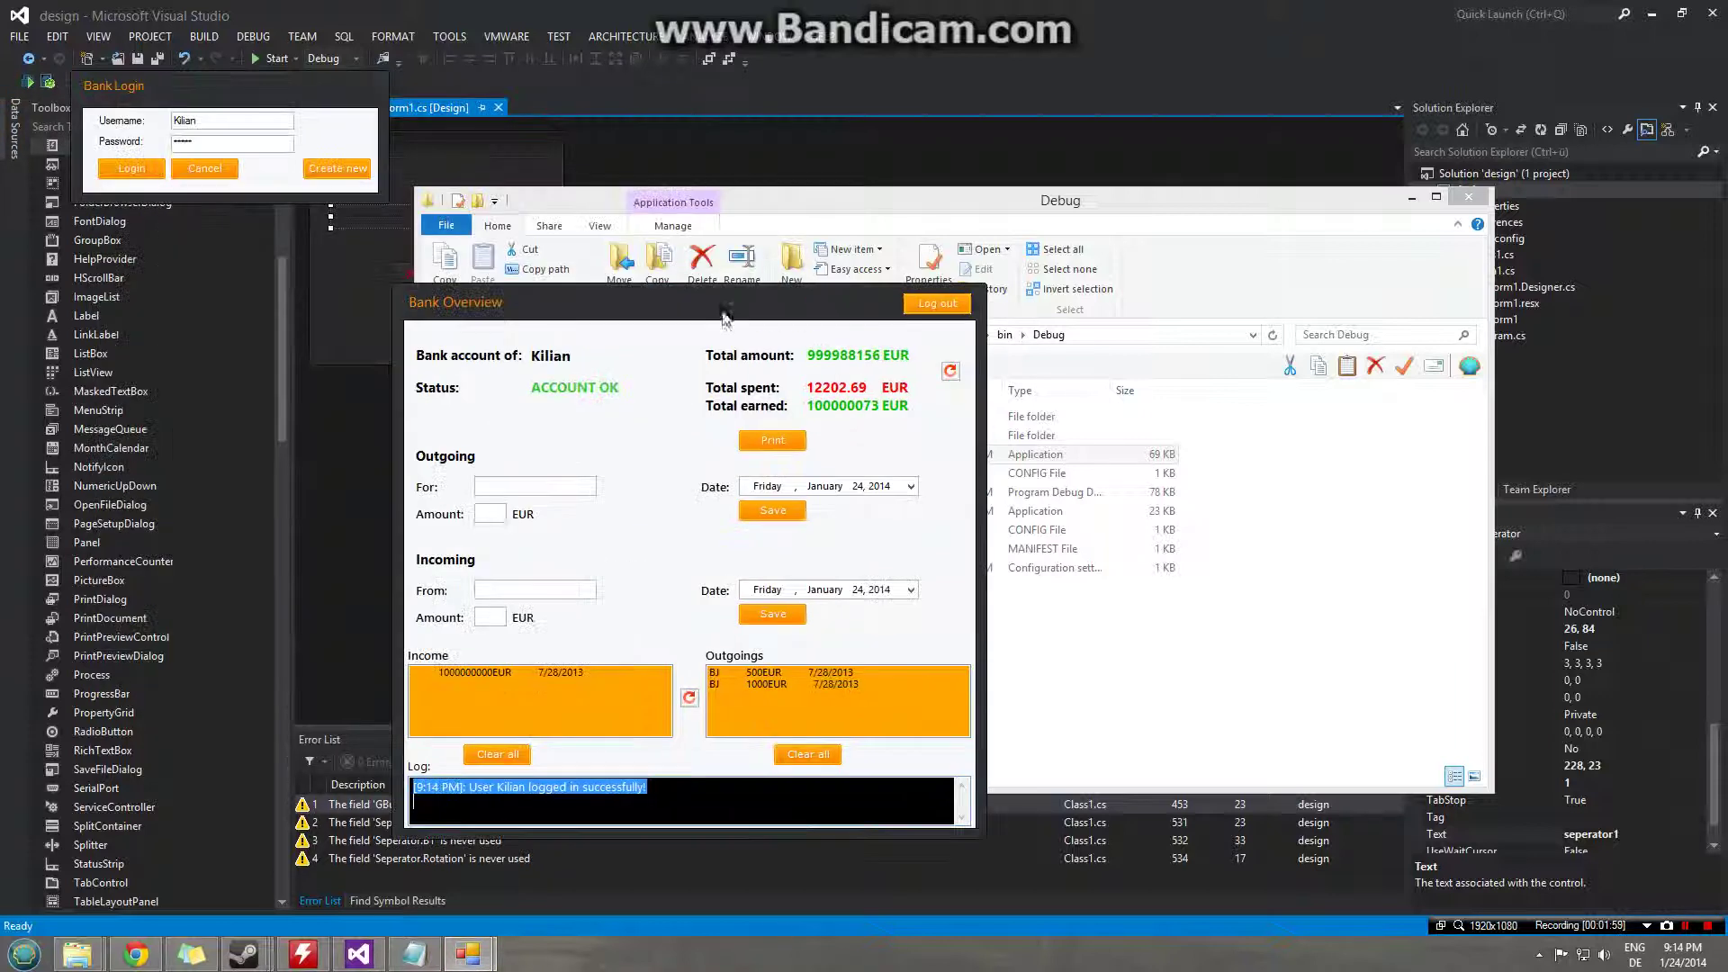
Close the Debug folder, log out of the bank account, and cancel the Bank Login window.
{"action": "left_click", "coordinate": [1470, 199]}
{"action": "left_click_drag", "start_coordinate": [868, 316], "coordinate": [881, 103]}
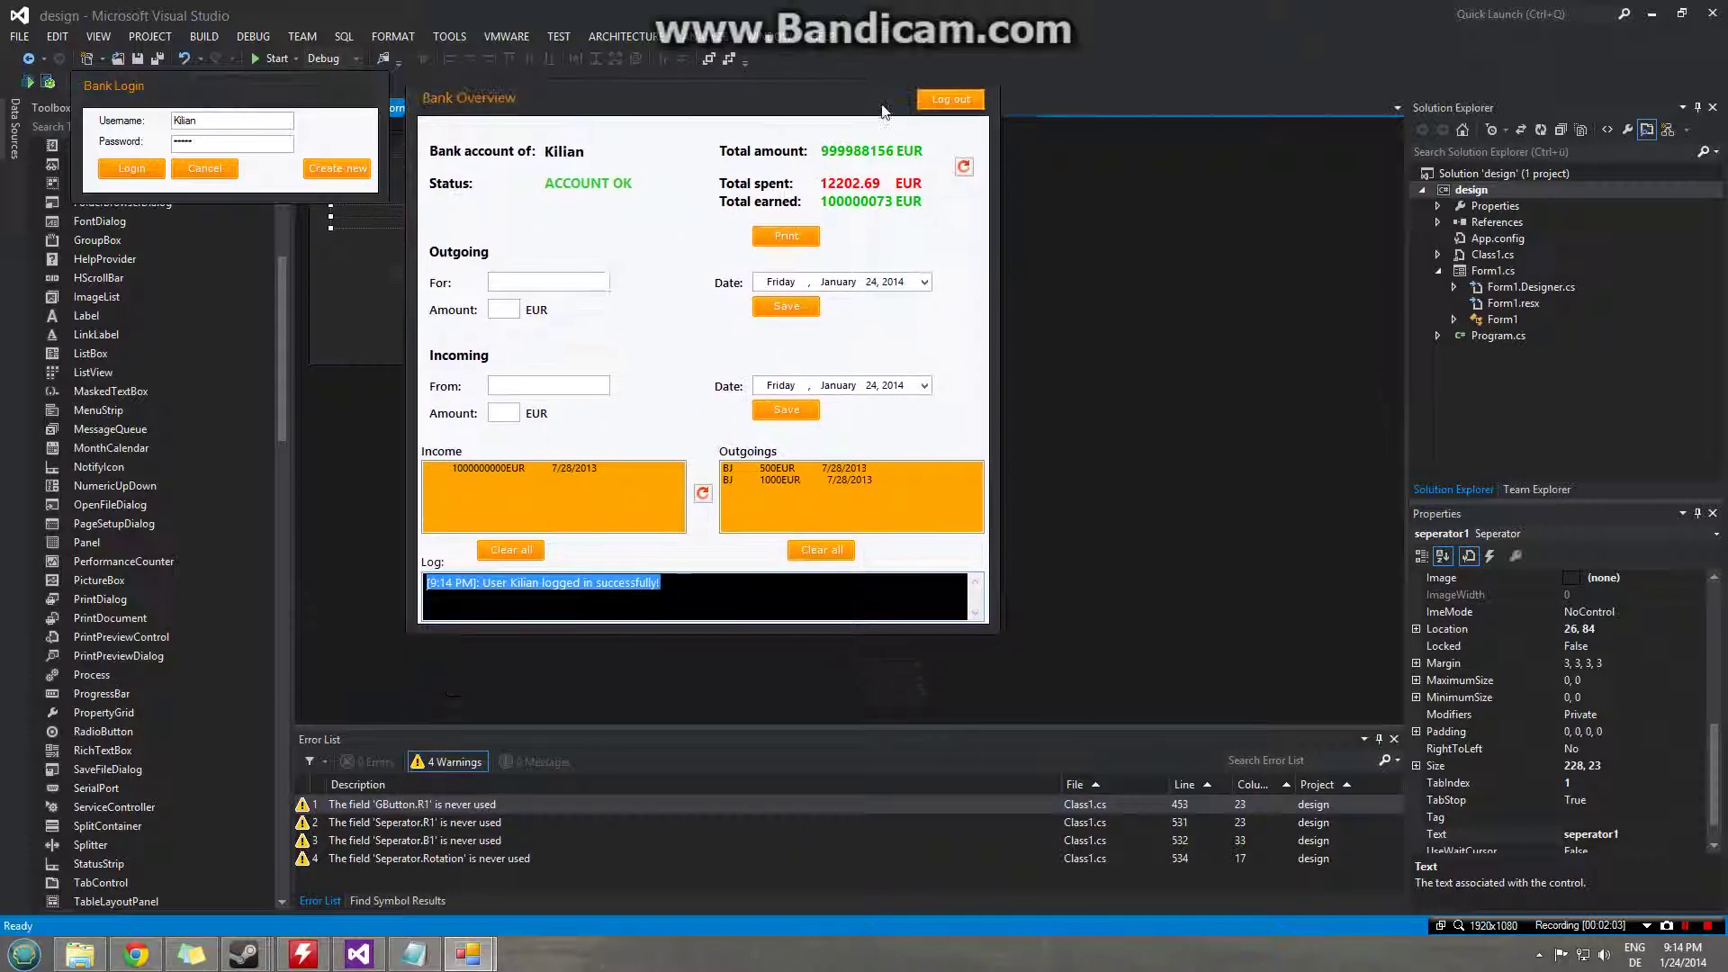
{"action": "left_click", "coordinate": [942, 91]}
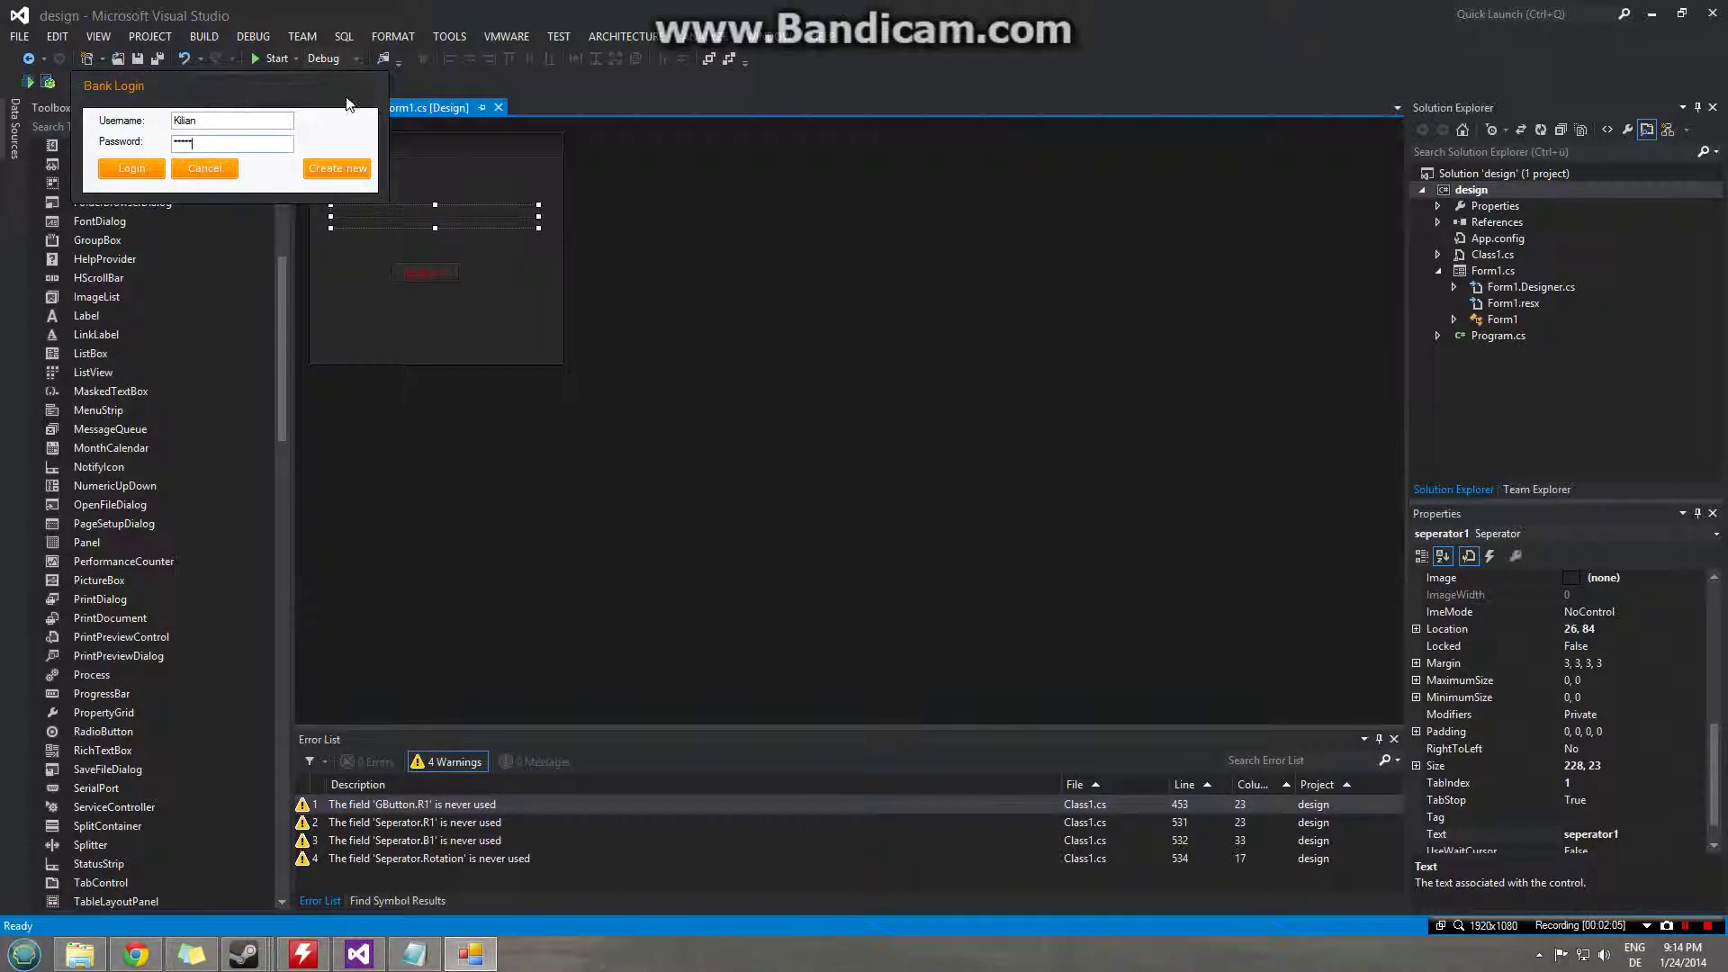
{"action": "left_click_drag", "start_coordinate": [353, 108], "coordinate": [817, 456]}
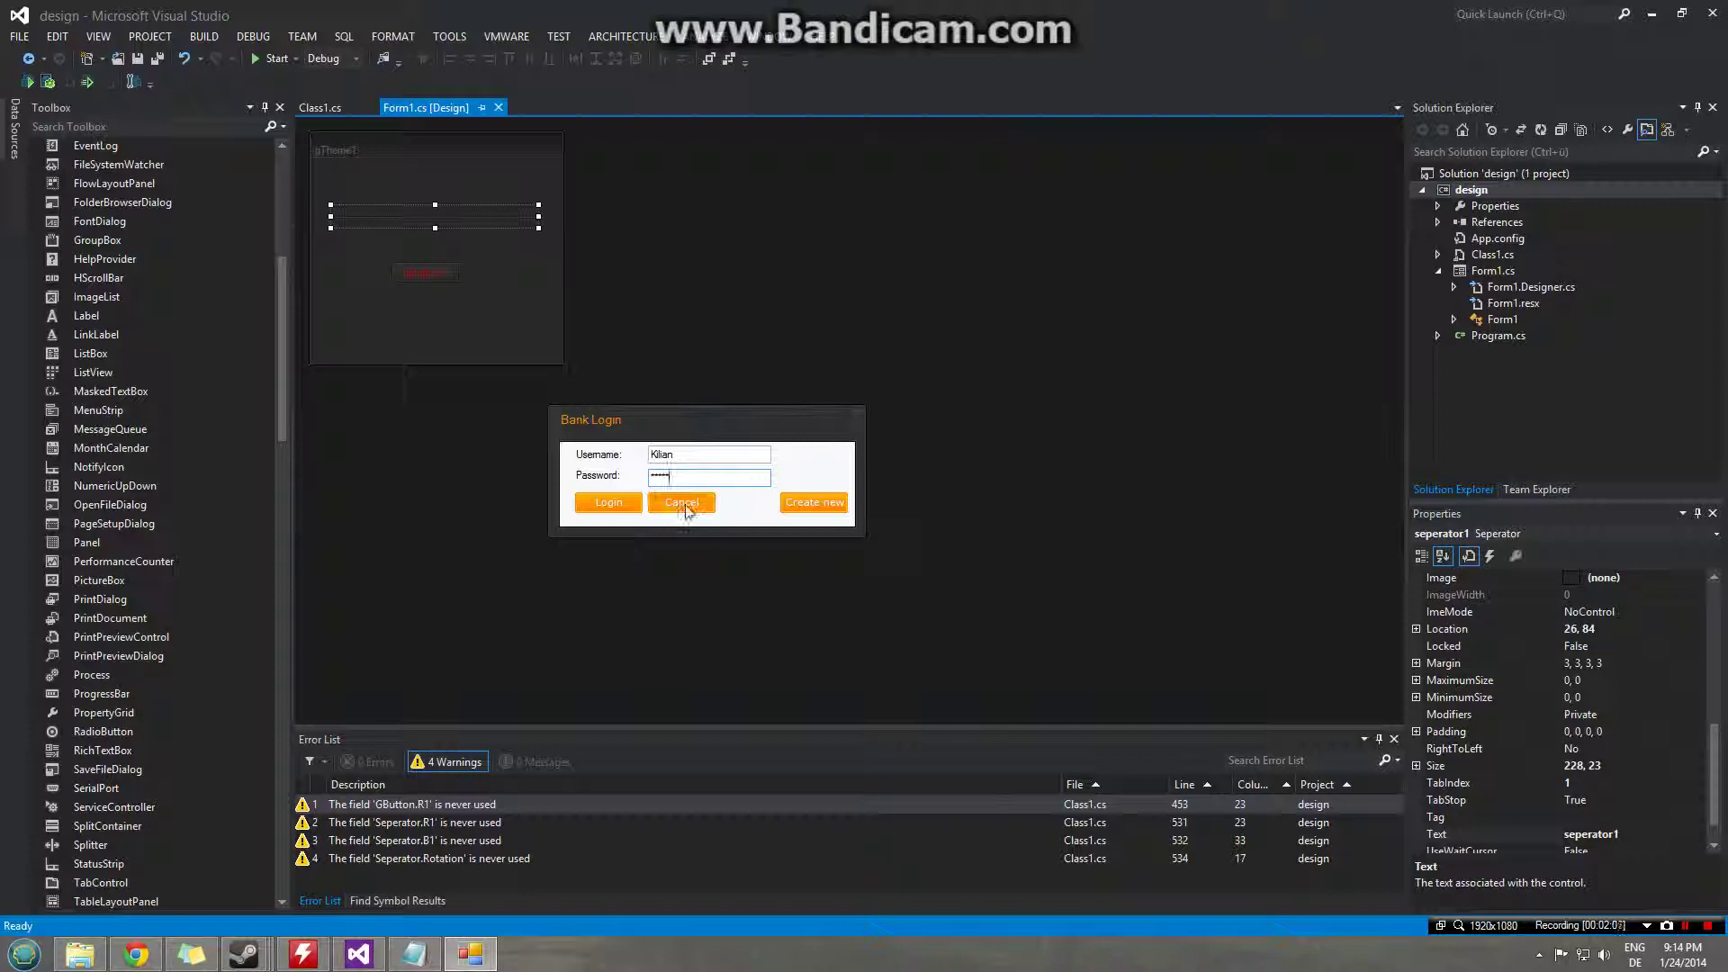
{"action": "left_click", "coordinate": [685, 502]}
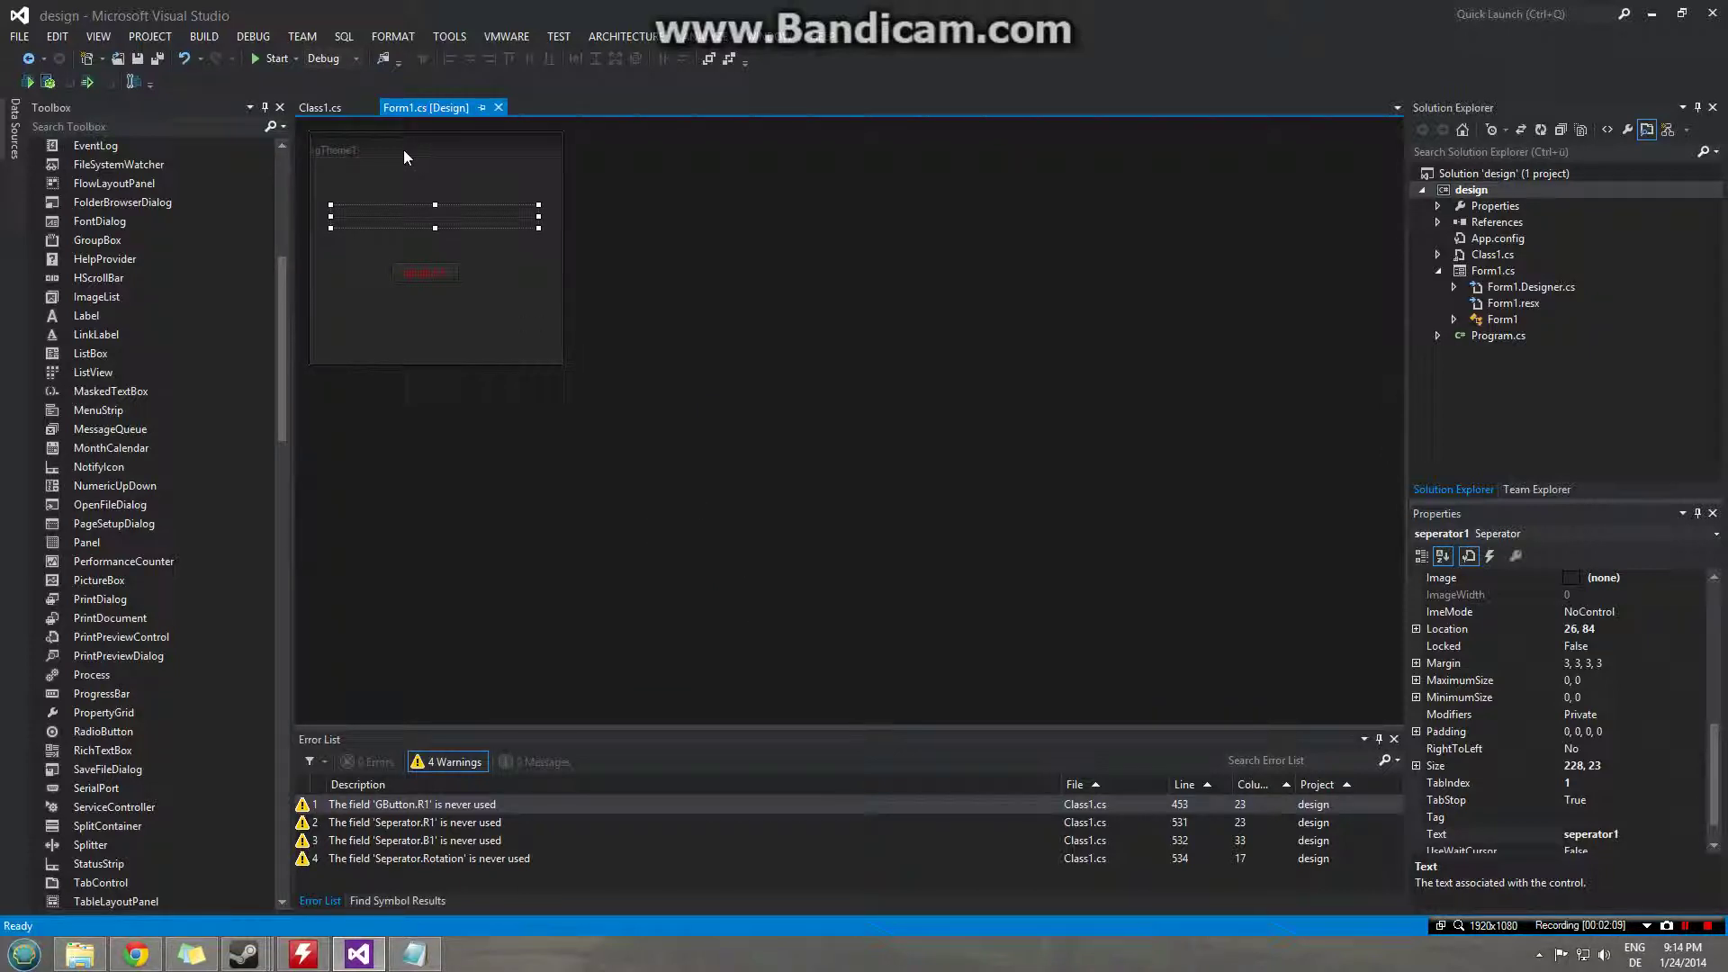